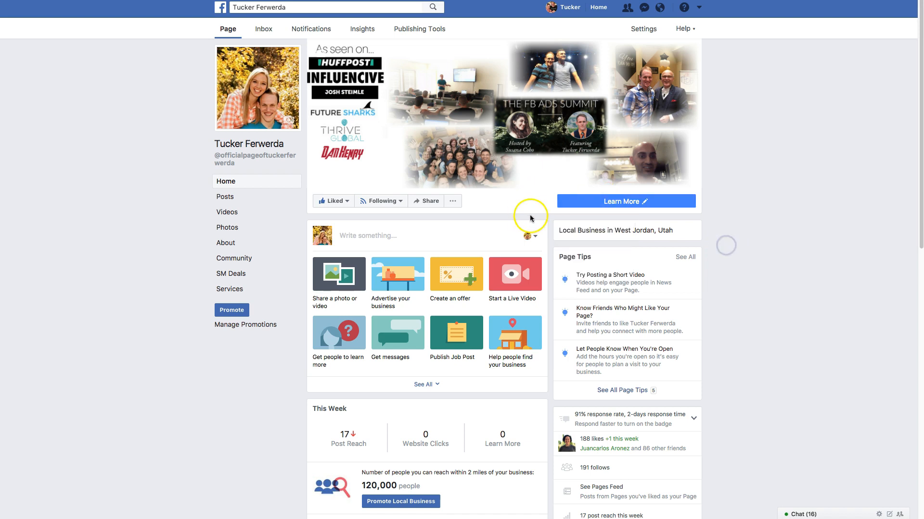
Open the ads management area and load the campaigns of the ad account with the $300.00 spend cap.
click(700, 8)
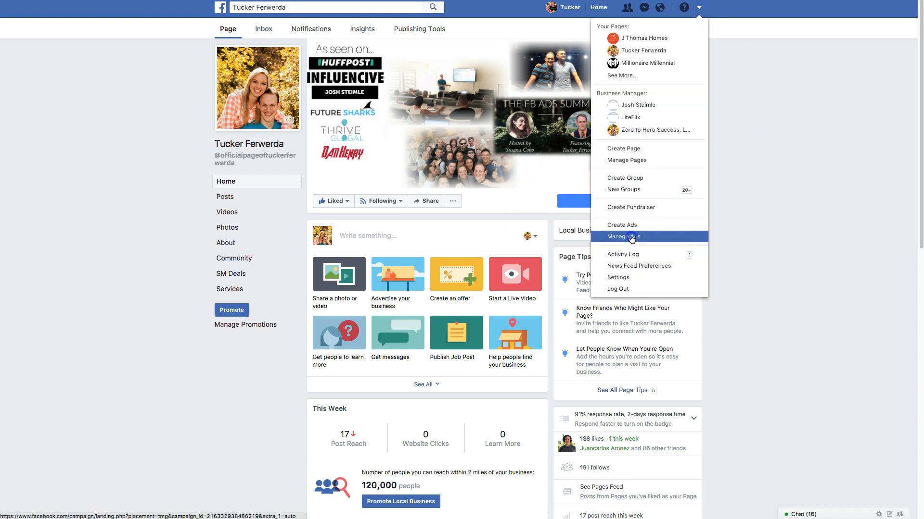
scroll(635, 235, down, 3)
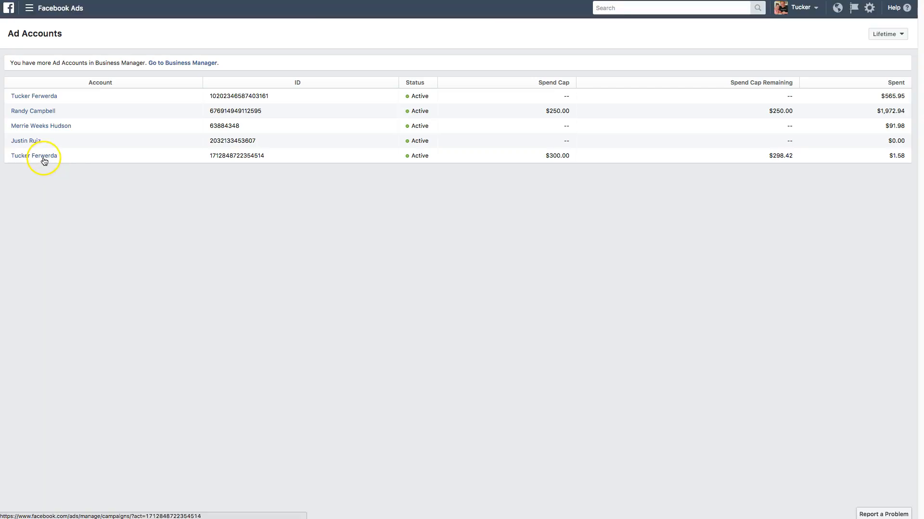
click(42, 155)
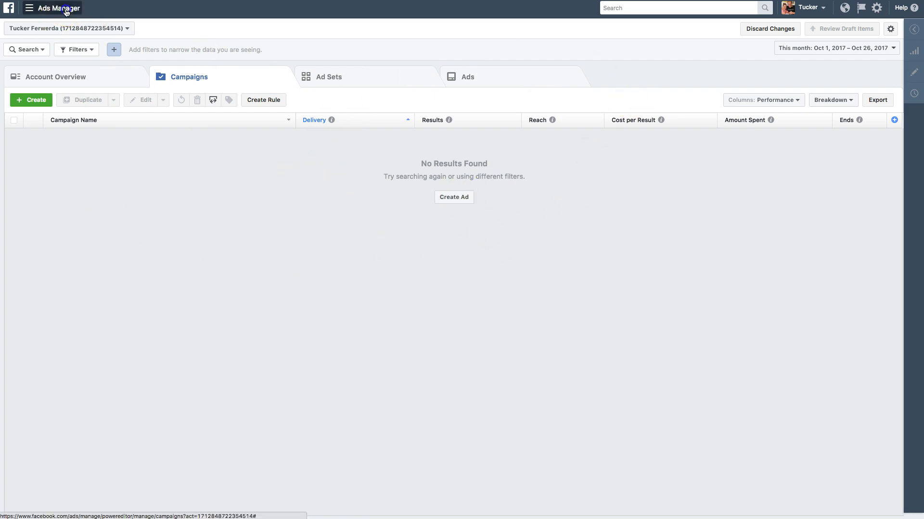
Examine the available advertising tools and the account overview's performance, demographics and location sections, dismissing the creative performance tip.
click(56, 9)
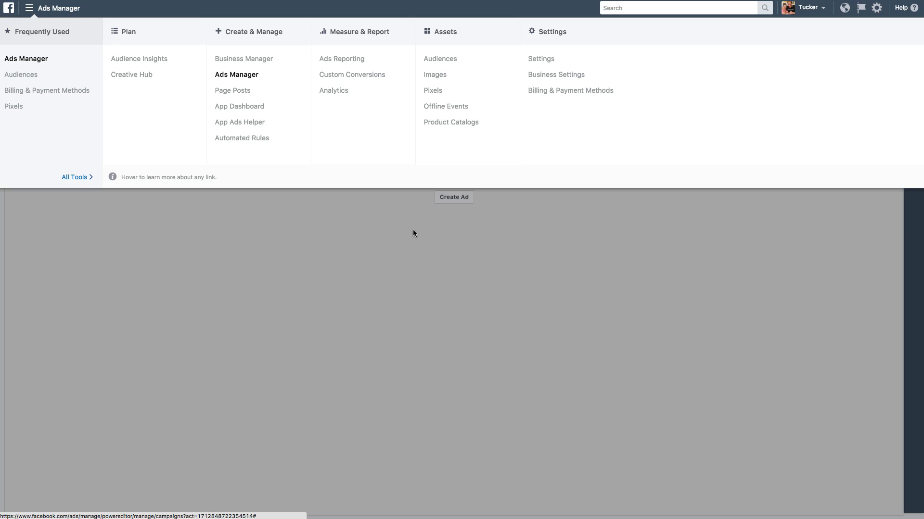
click(416, 230)
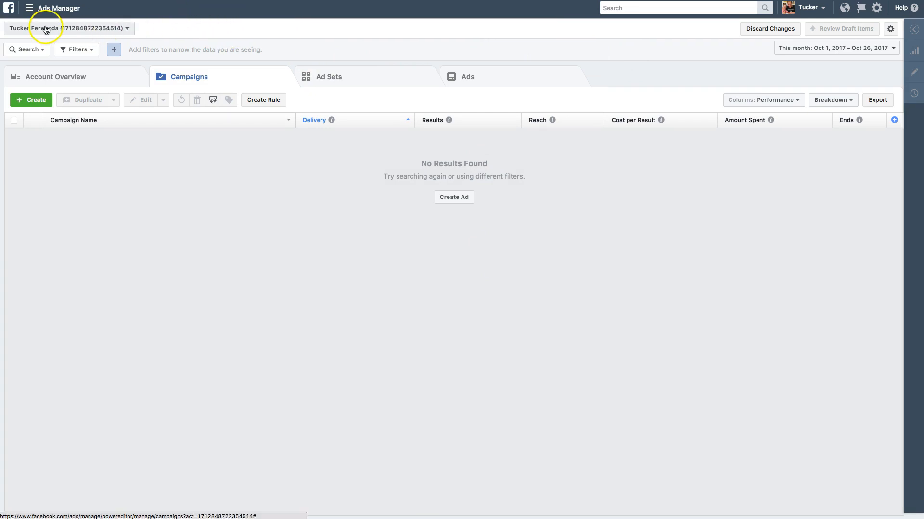
click(77, 78)
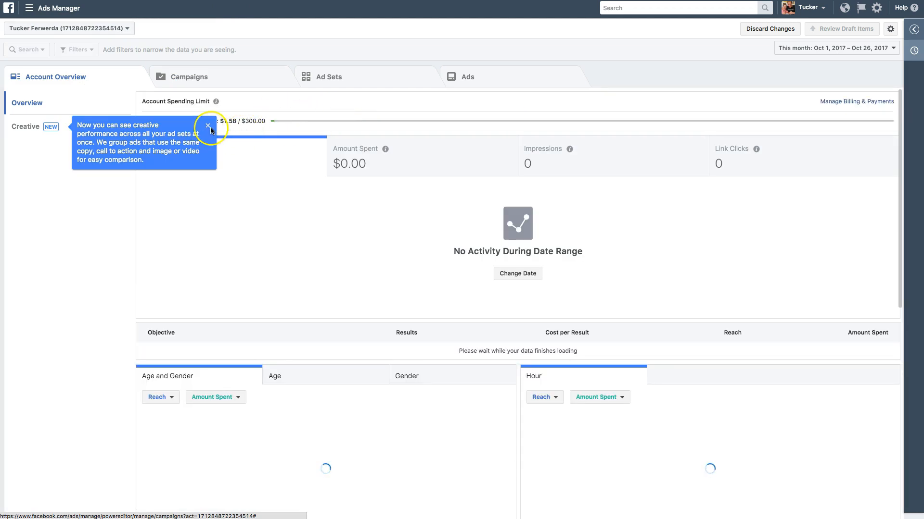
click(209, 127)
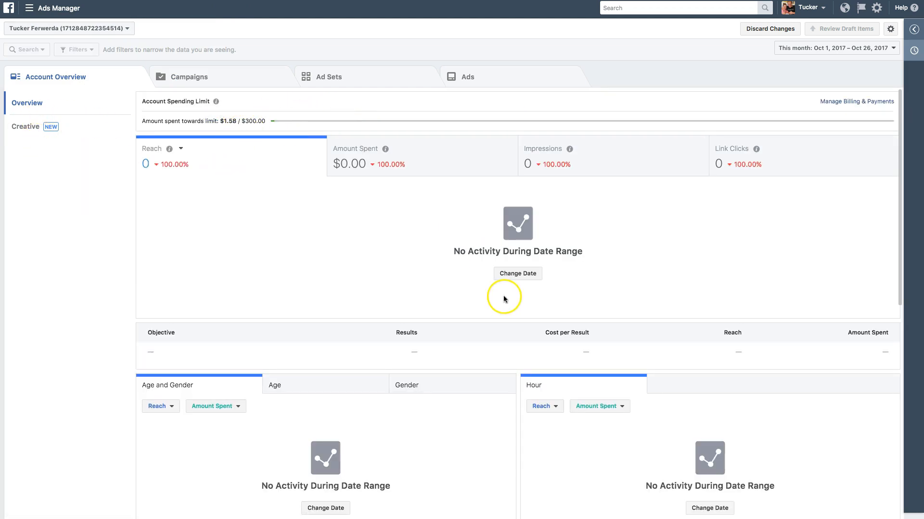
scroll(500, 226, down, 8)
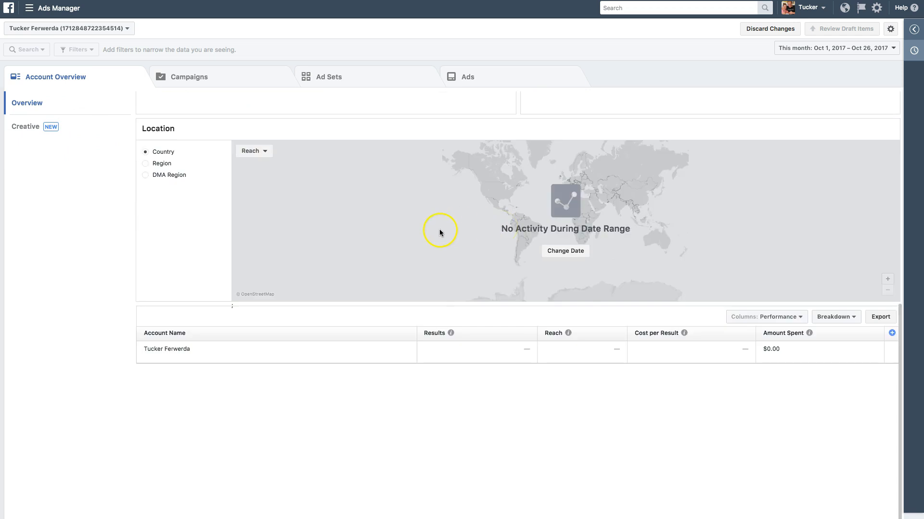
scroll(440, 232, up, 10)
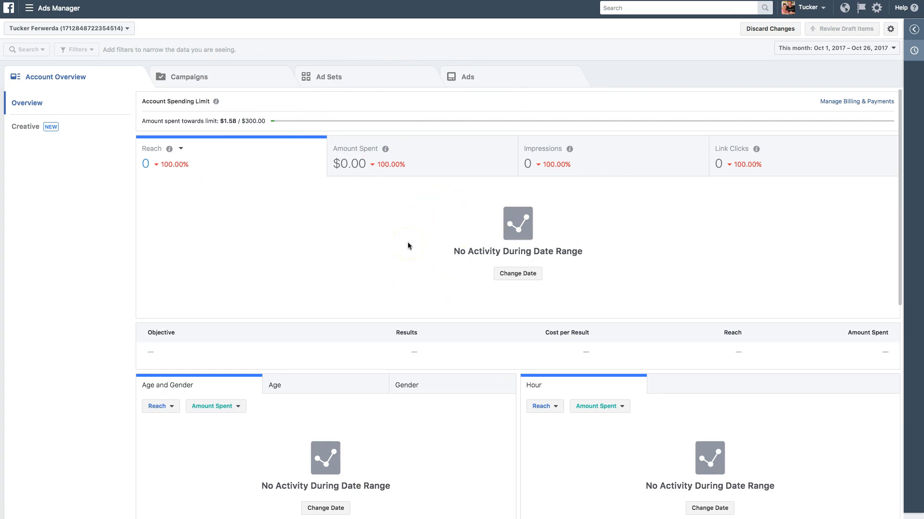
Return to the campaign list and read the definitions of the Results, Reach and Cost per Result metrics.
click(192, 78)
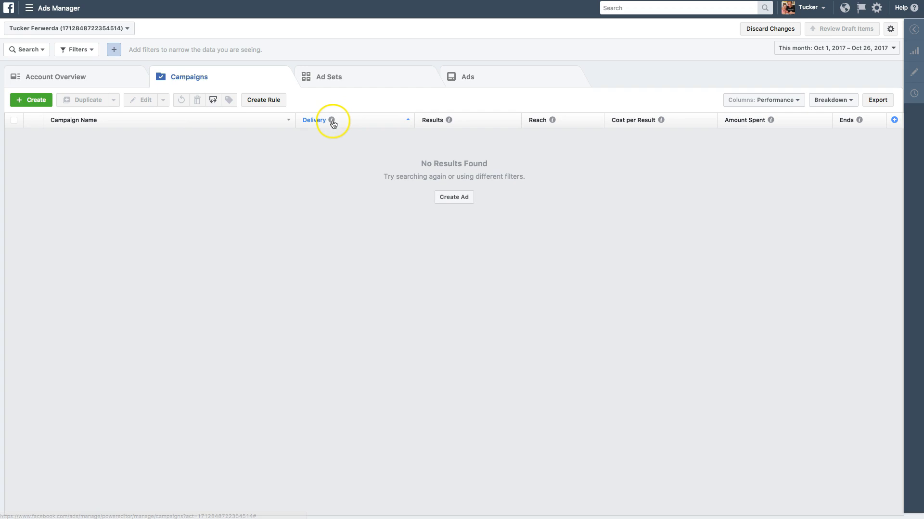
click(450, 120)
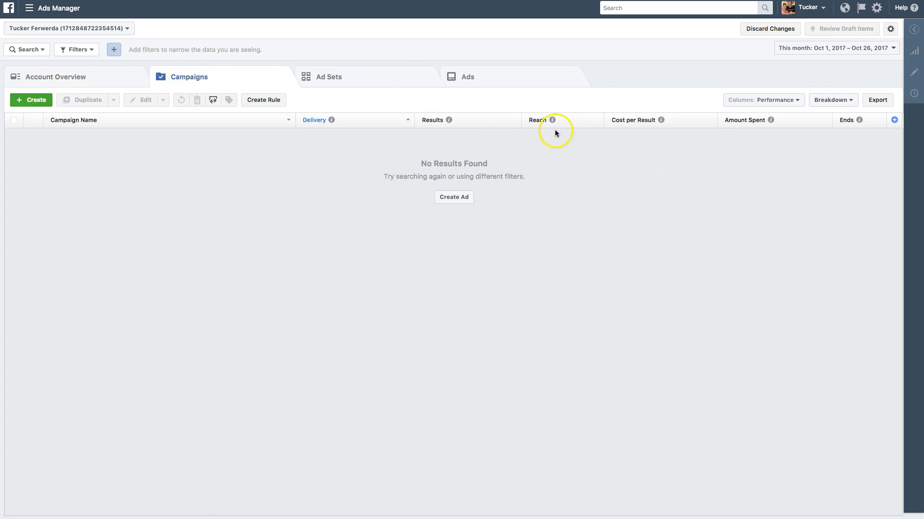
mouse_move(553, 121)
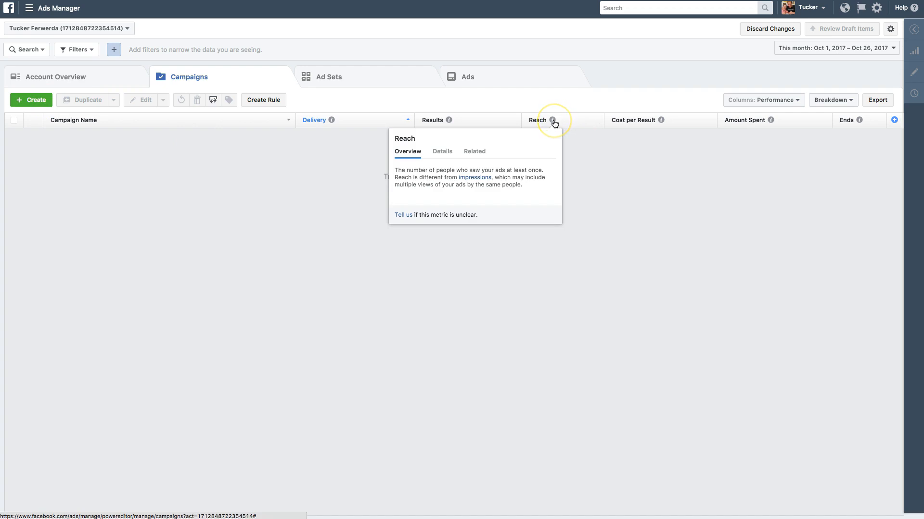
click(449, 121)
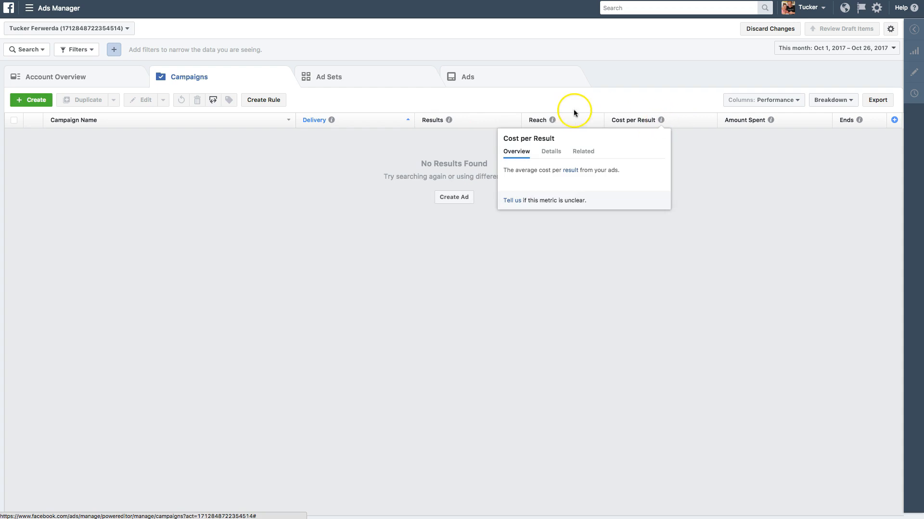
mouse_move(554, 121)
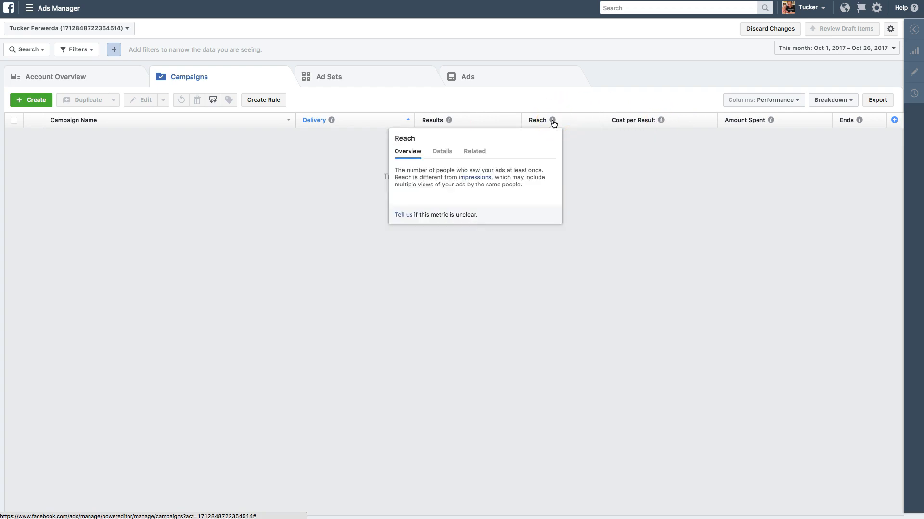
click(553, 122)
click(571, 123)
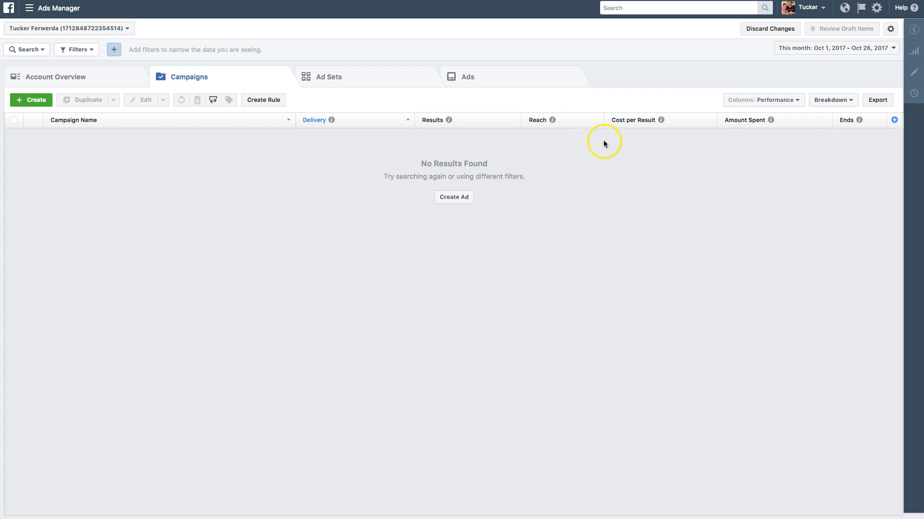
click(553, 121)
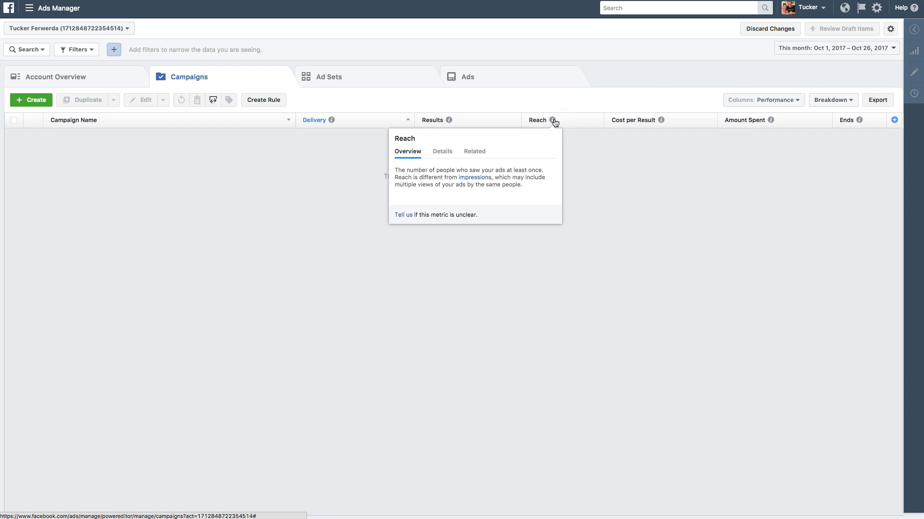
click(639, 129)
click(661, 121)
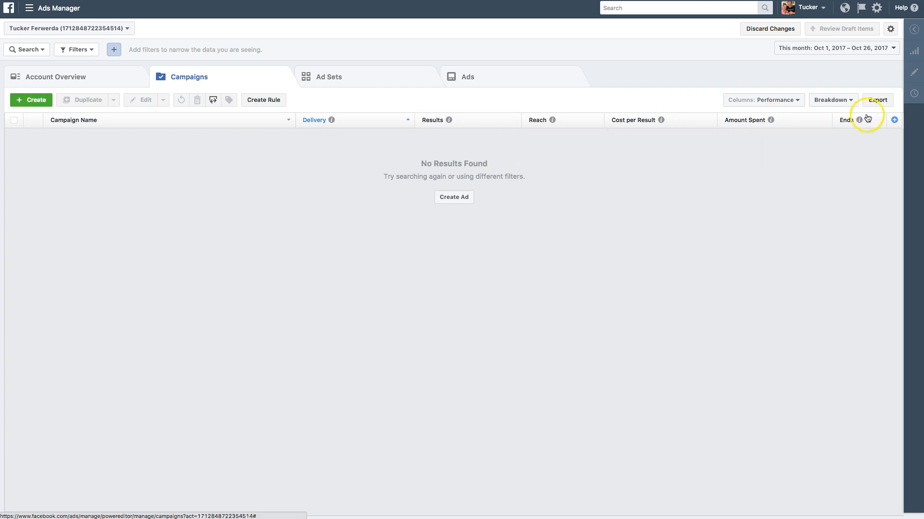
Review the column presets and the delivery breakdown options available for the campaign table without changing them.
click(775, 99)
click(680, 159)
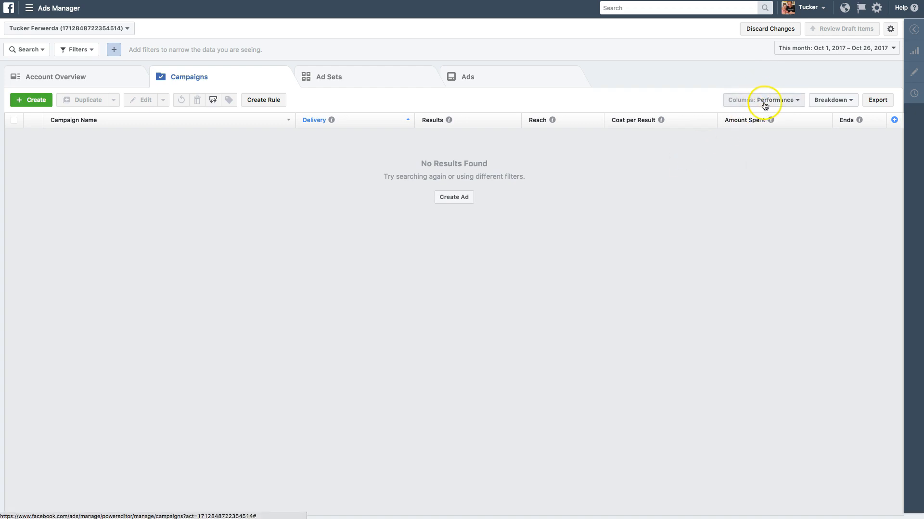
click(789, 99)
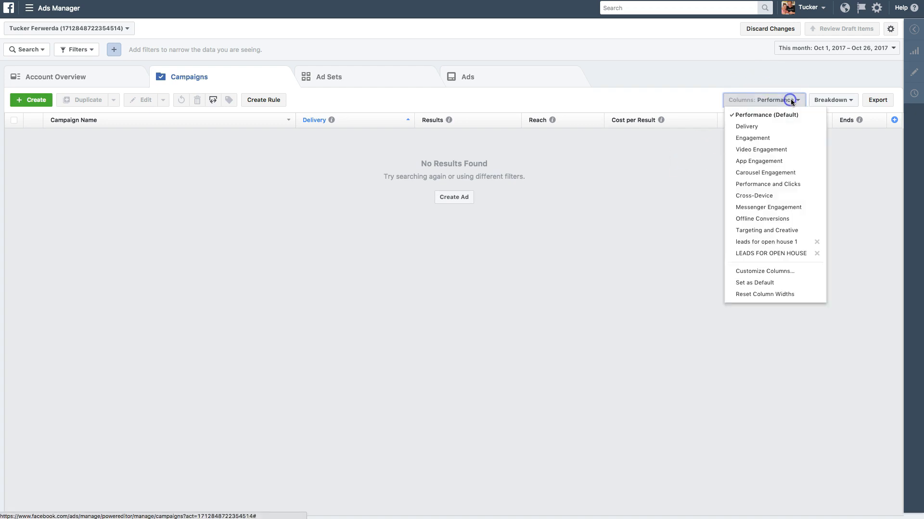
click(855, 156)
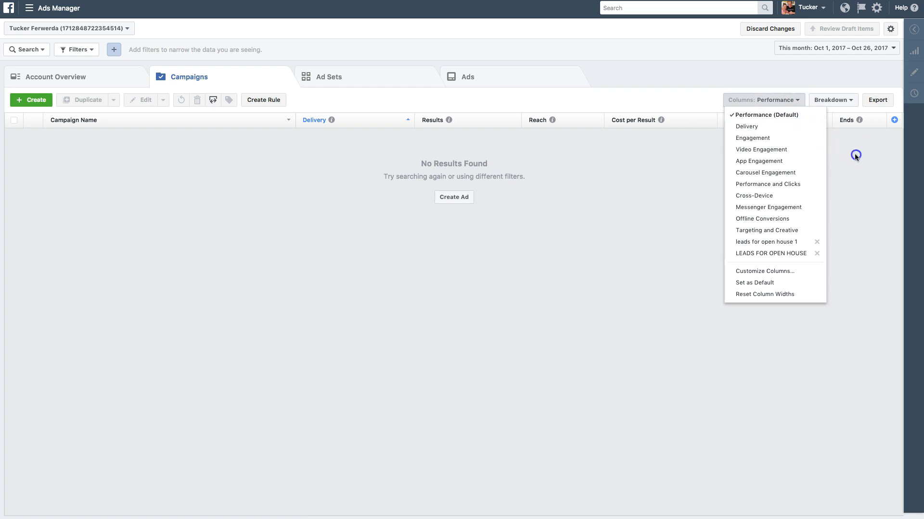
click(776, 100)
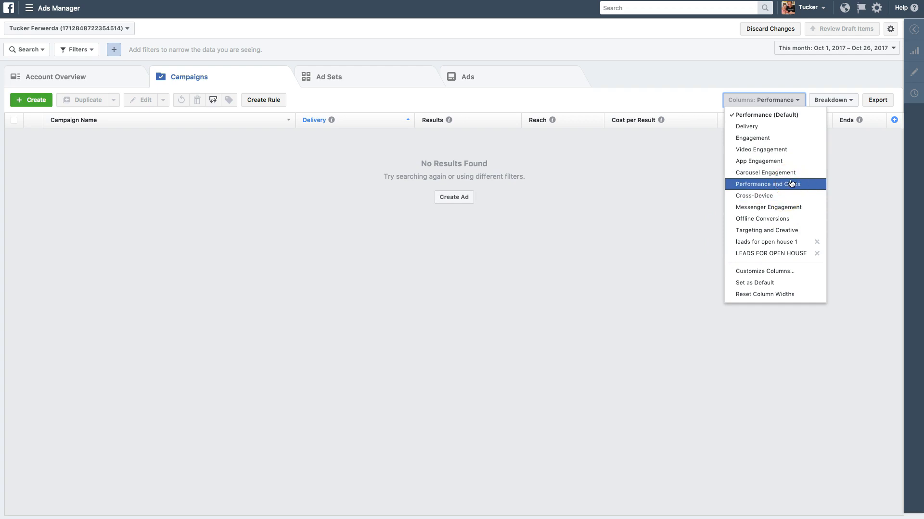
click(855, 166)
click(839, 100)
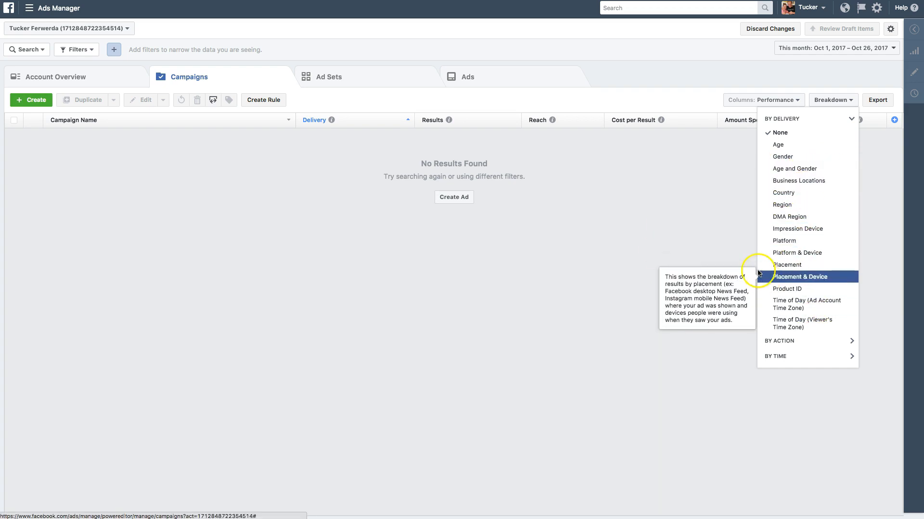
click(737, 204)
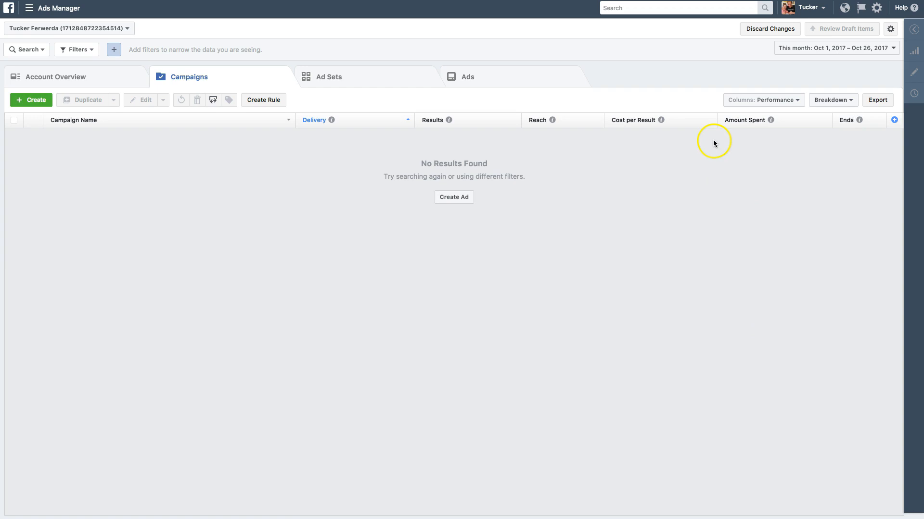
Set the campaign reporting date range to Lifetime.
click(804, 50)
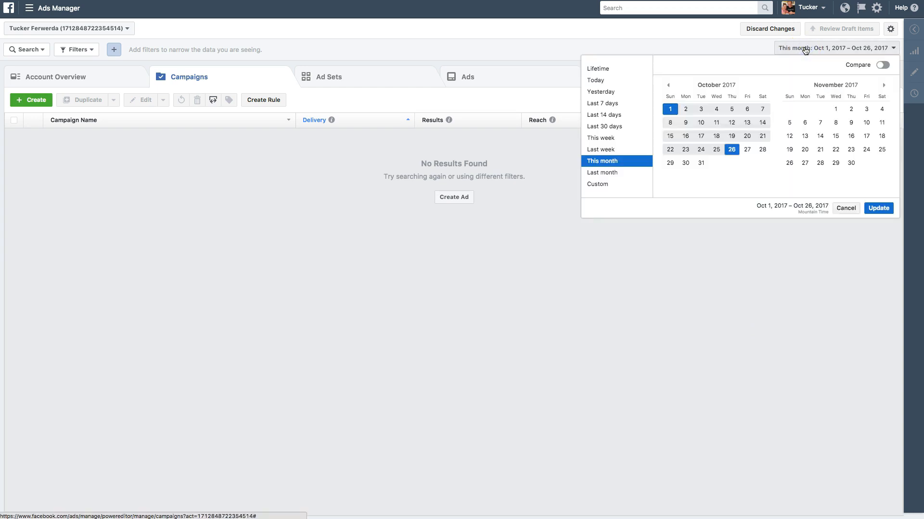
click(621, 71)
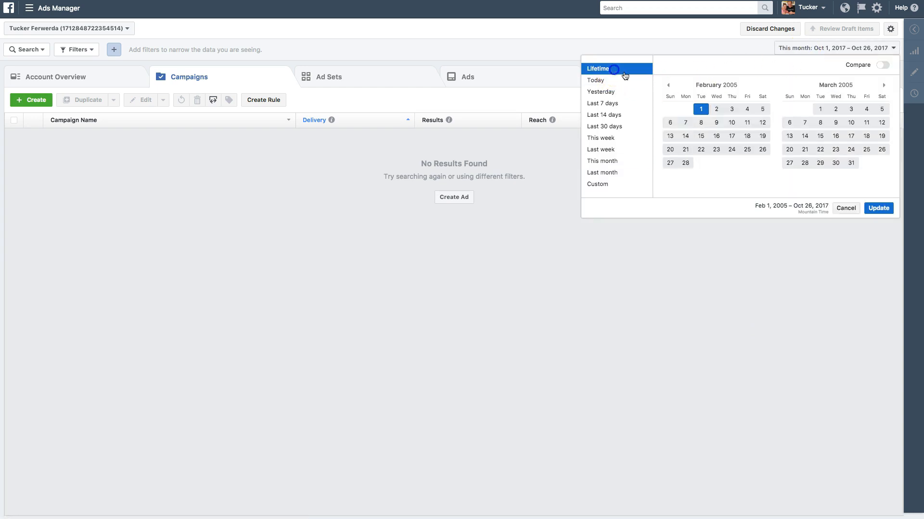
click(880, 208)
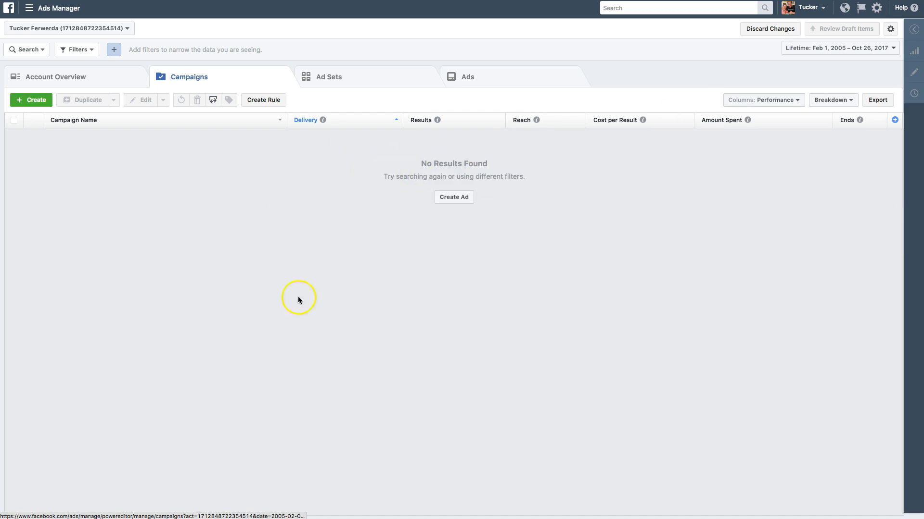
Set the campaign reporting date range to Last 7 days.
click(859, 47)
click(635, 83)
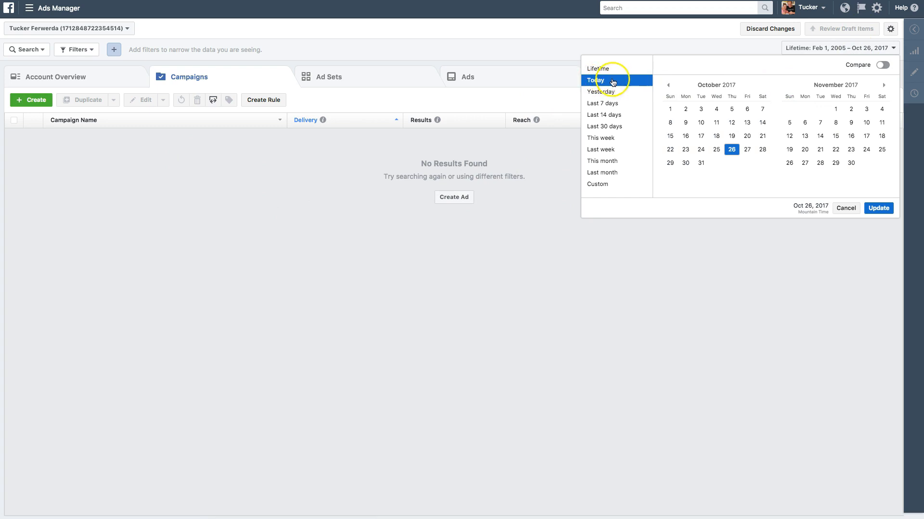
click(612, 92)
click(615, 105)
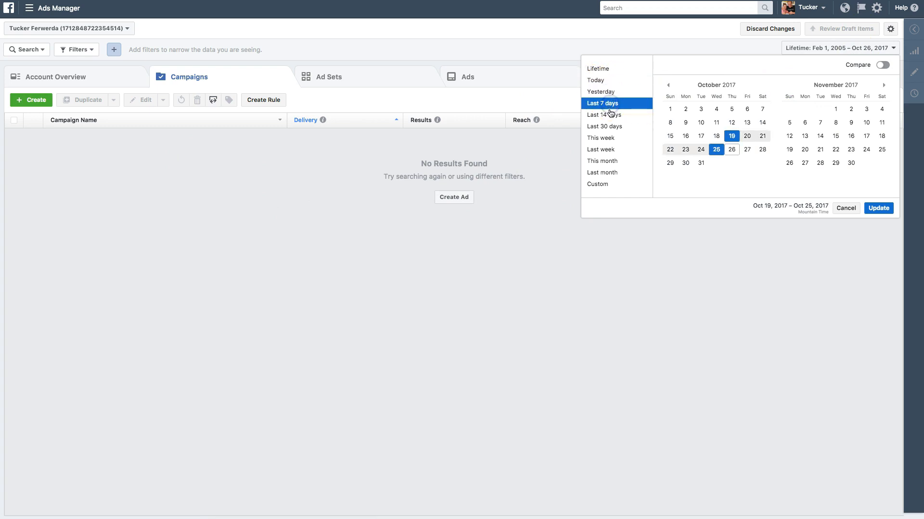
click(878, 208)
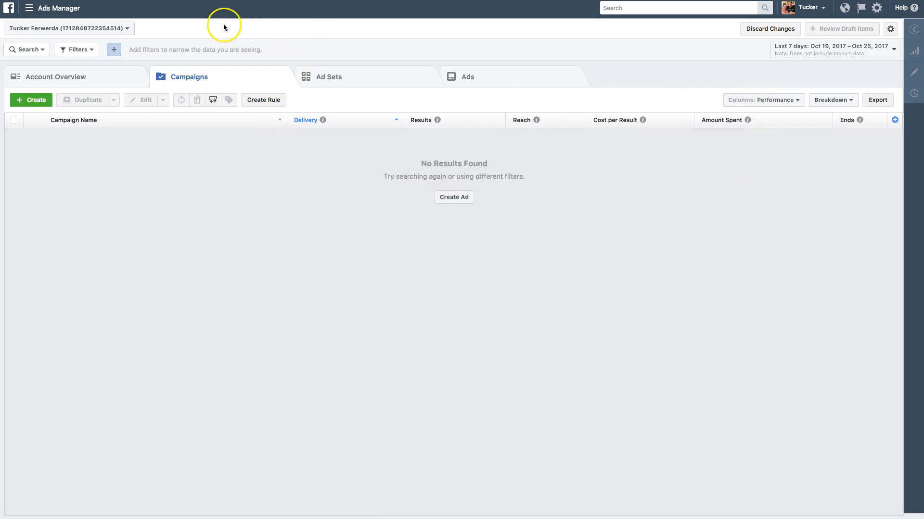
Start a new audience in Audience Insights based on Everyone on Facebook and dismiss the location tip.
click(44, 11)
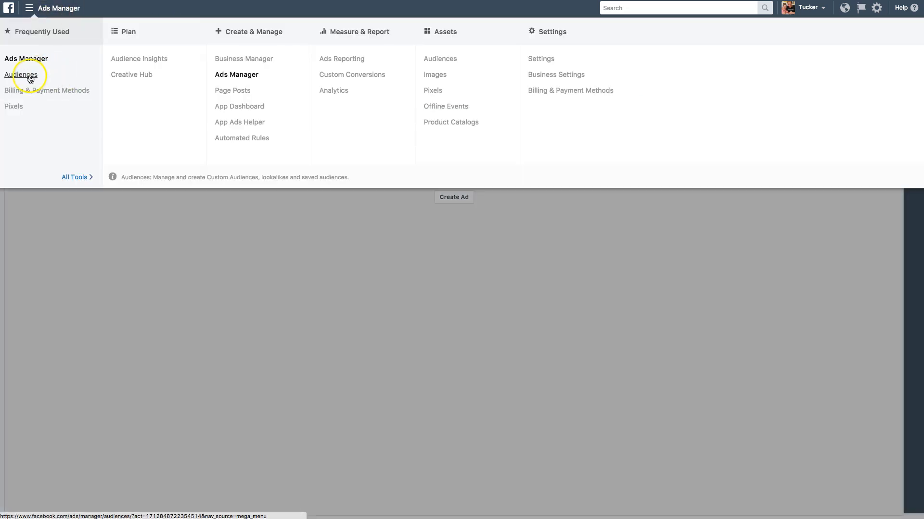
click(148, 60)
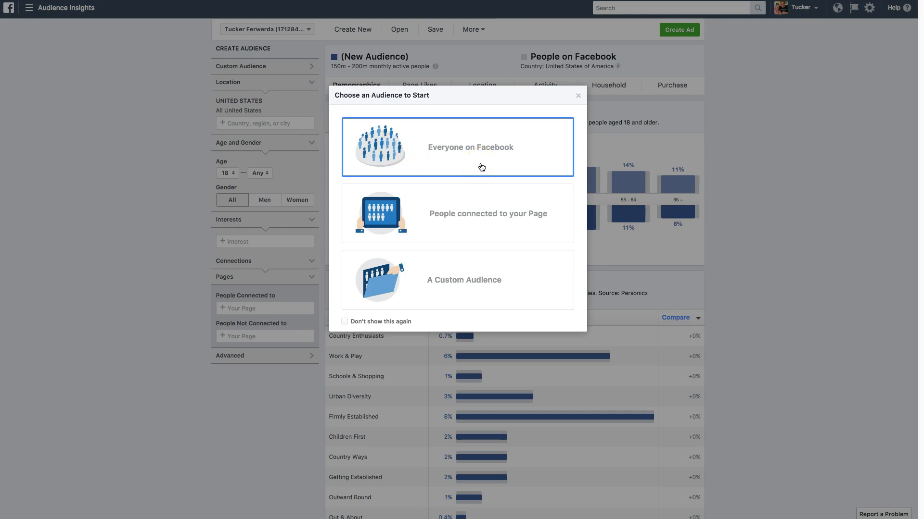
click(472, 149)
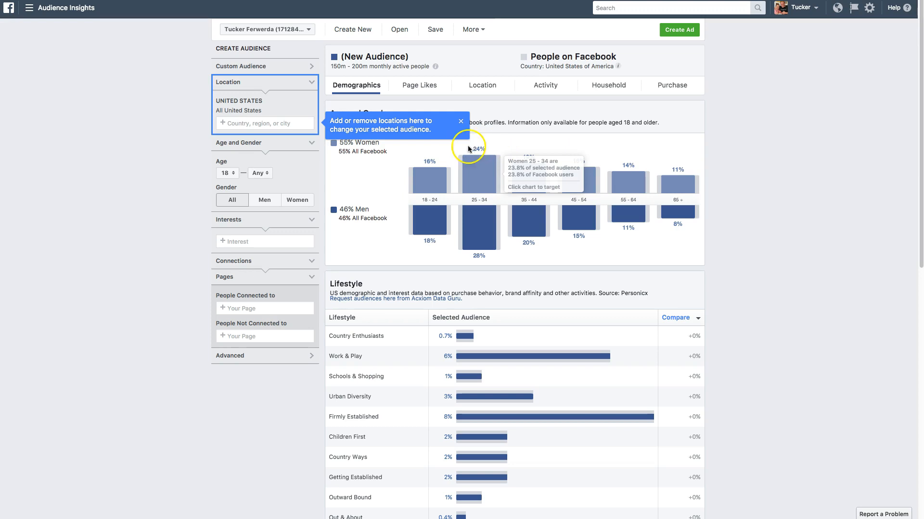
click(461, 122)
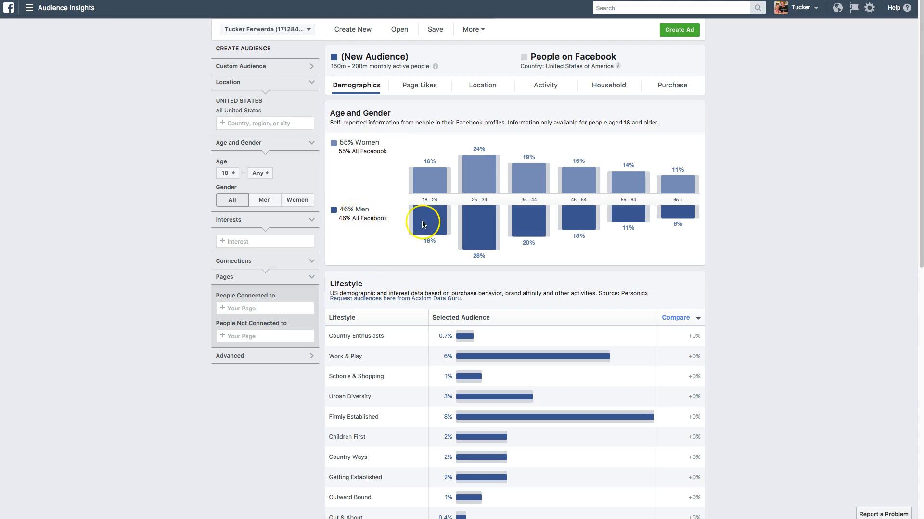
Add Real estate as an interest of the new audience.
mouse_move(466, 170)
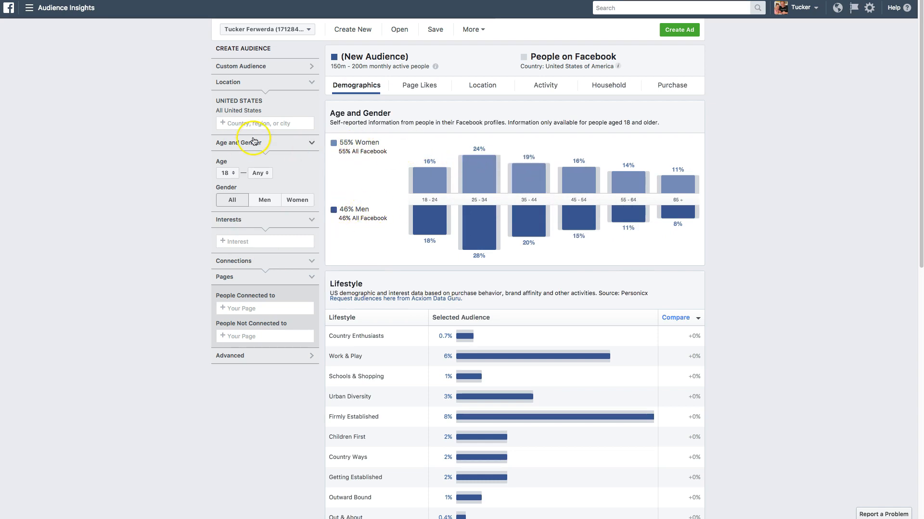
click(279, 241)
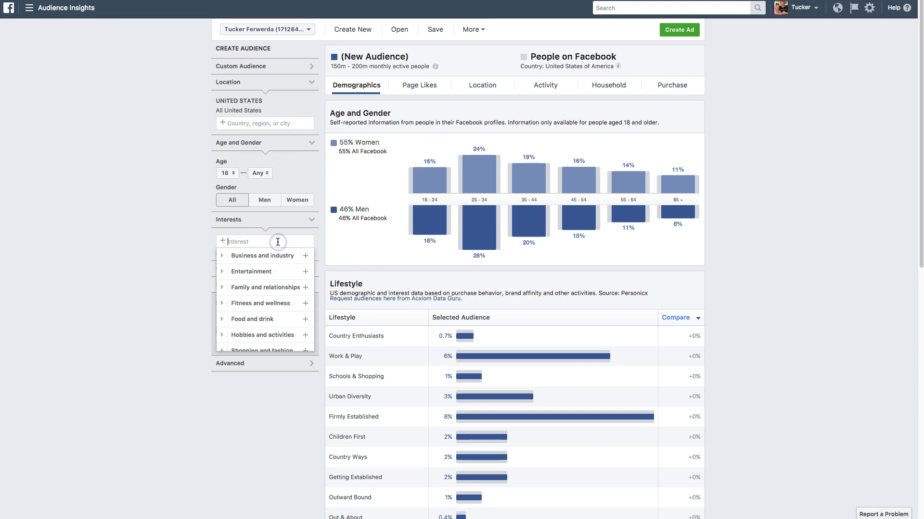
text(real)
key(BackSpace)
key(BackSpace)
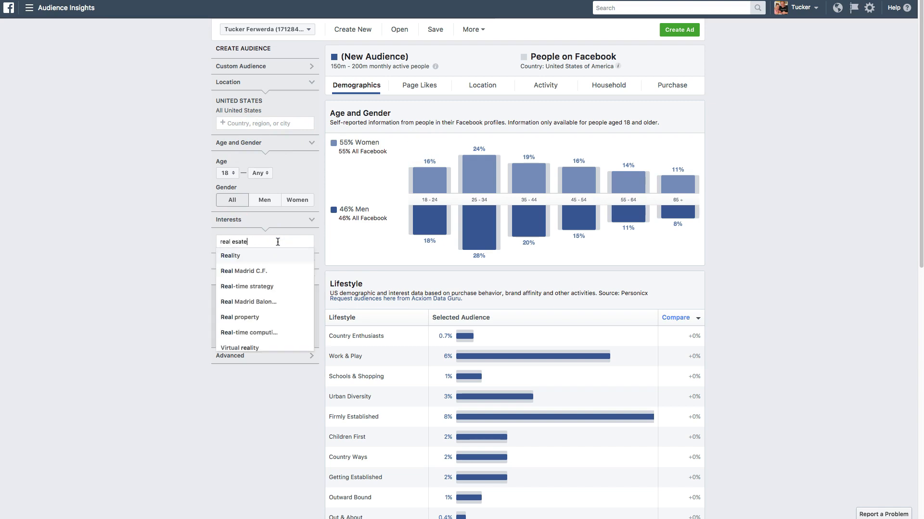
key(BackSpace)
key(BackSpace)
key(BackSpace)
text(tate)
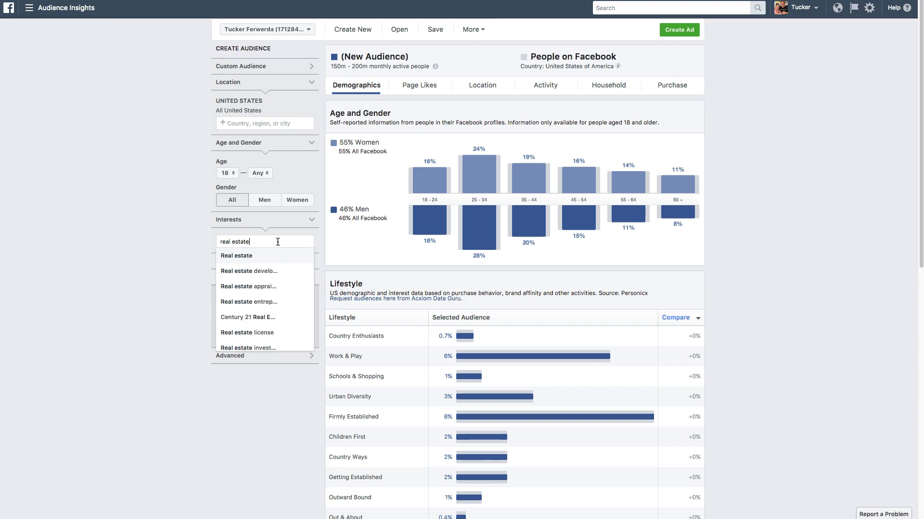
key(Return)
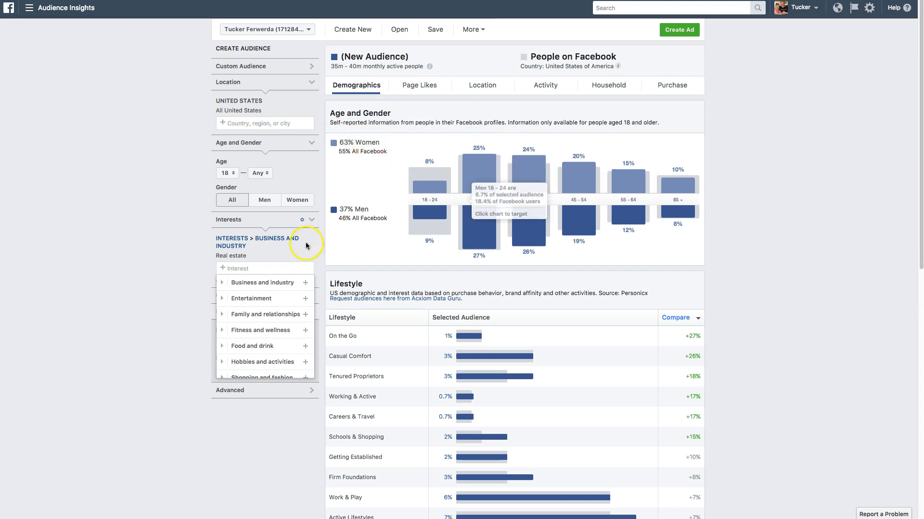
click(189, 261)
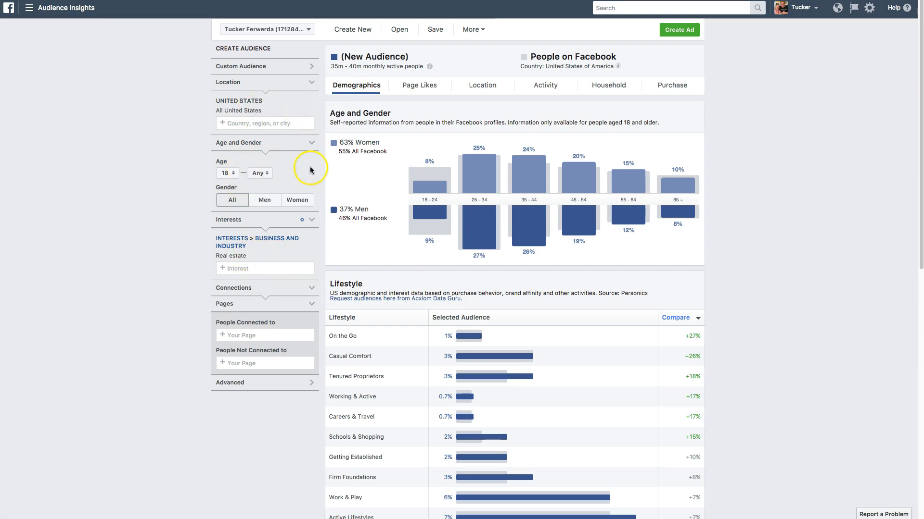
Examine the audience's page likes with the full list of top categories shown.
click(417, 93)
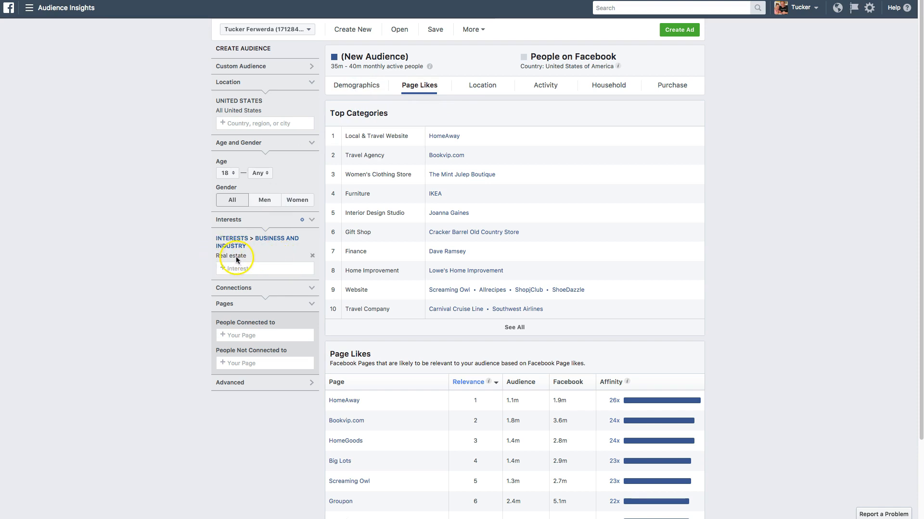
click(515, 327)
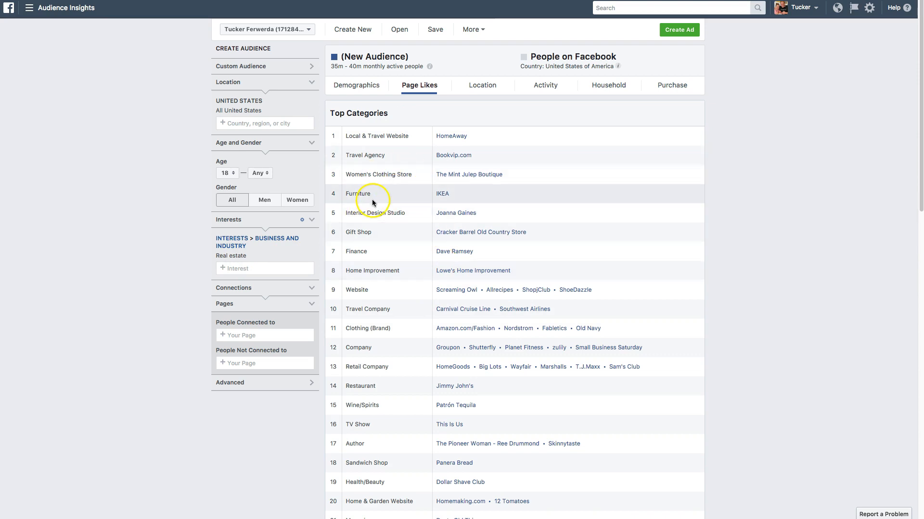
scroll(372, 202, down, 1)
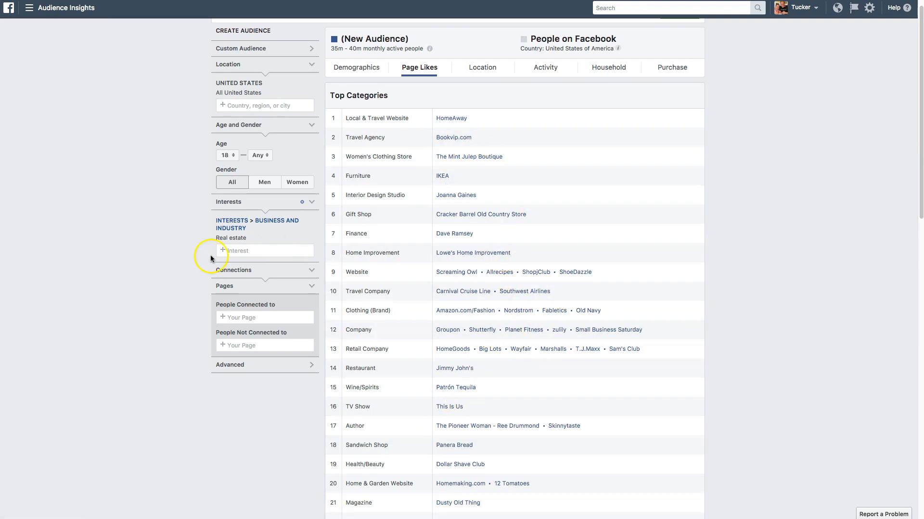
Expand the advanced targeting filters, including Language and Relationship Status, and look through the options.
click(281, 365)
scroll(346, 261, down, 4)
scroll(350, 250, up, 5)
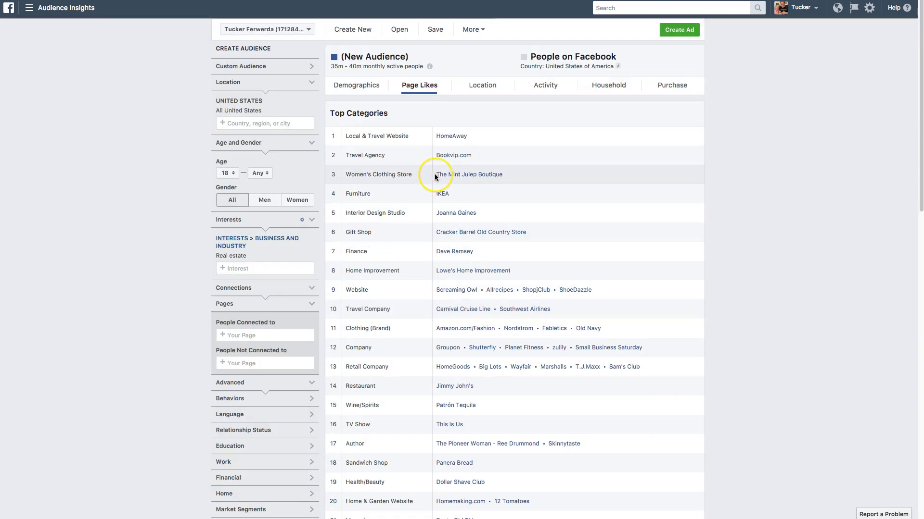
scroll(313, 214, down, 4)
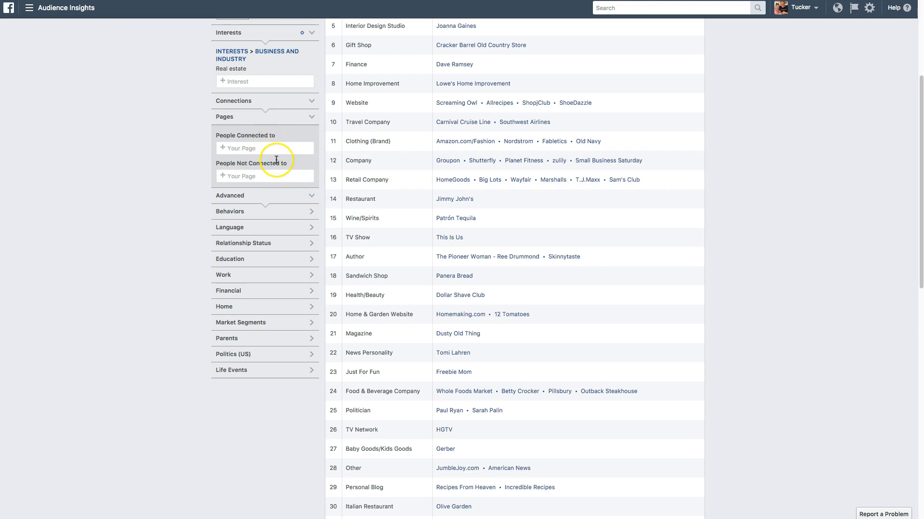
scroll(246, 108, up, 1)
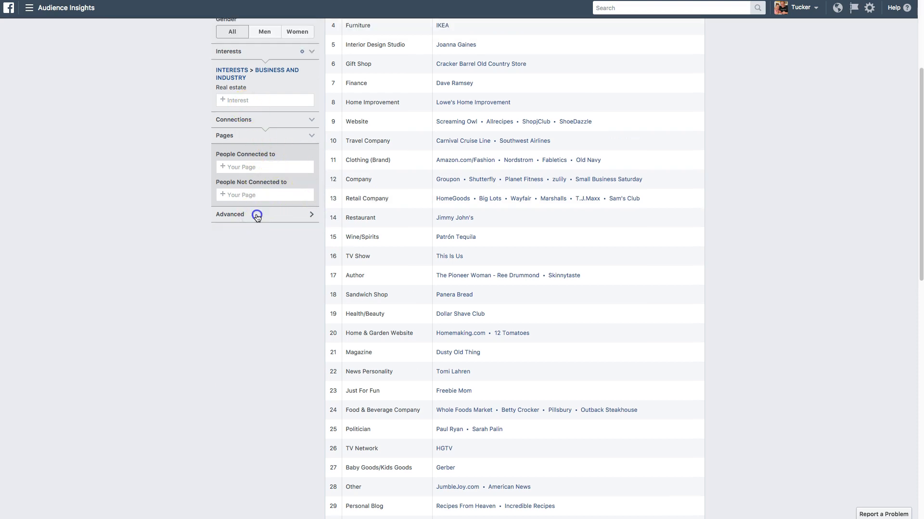
click(251, 249)
click(260, 288)
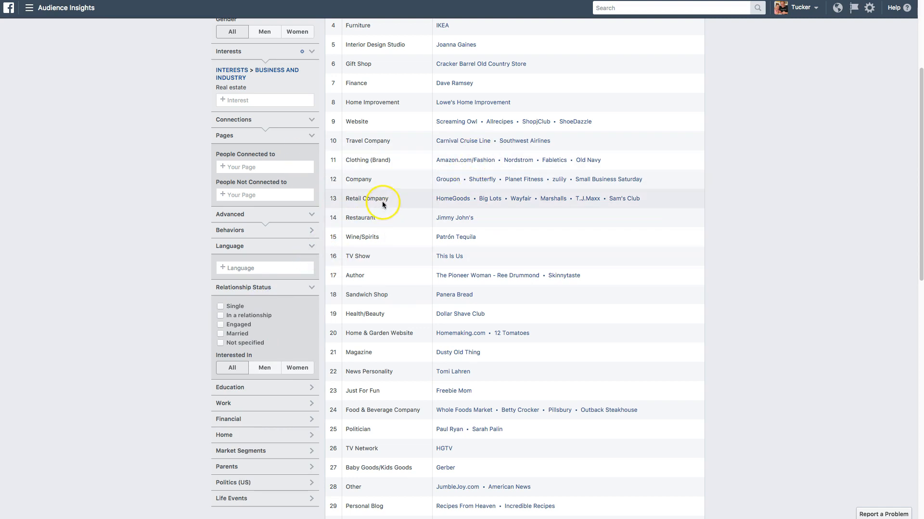
scroll(149, 474, up, 4)
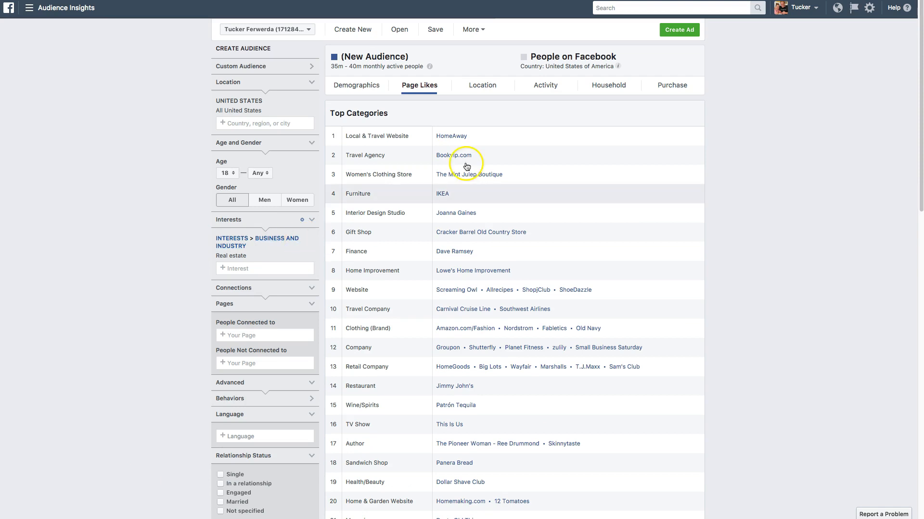
Go through the audience's Location, Activity, Household and Purchase insights.
click(481, 87)
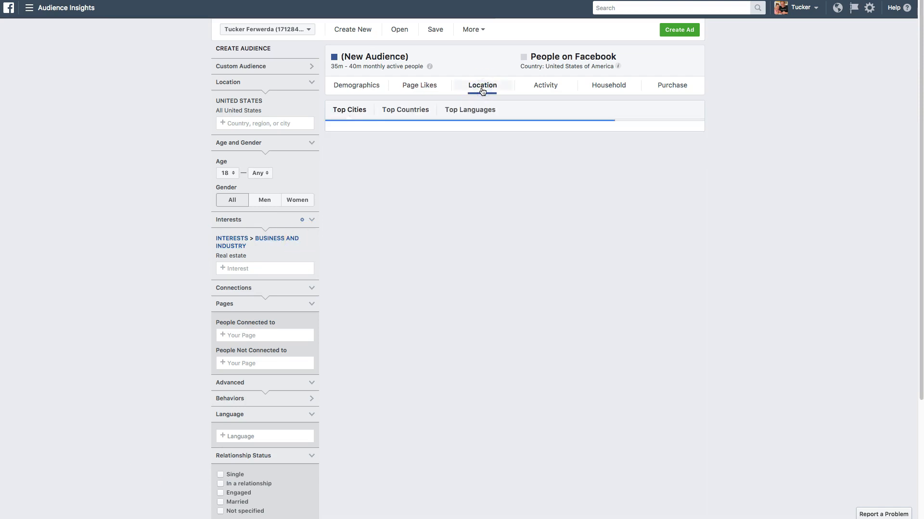
click(544, 87)
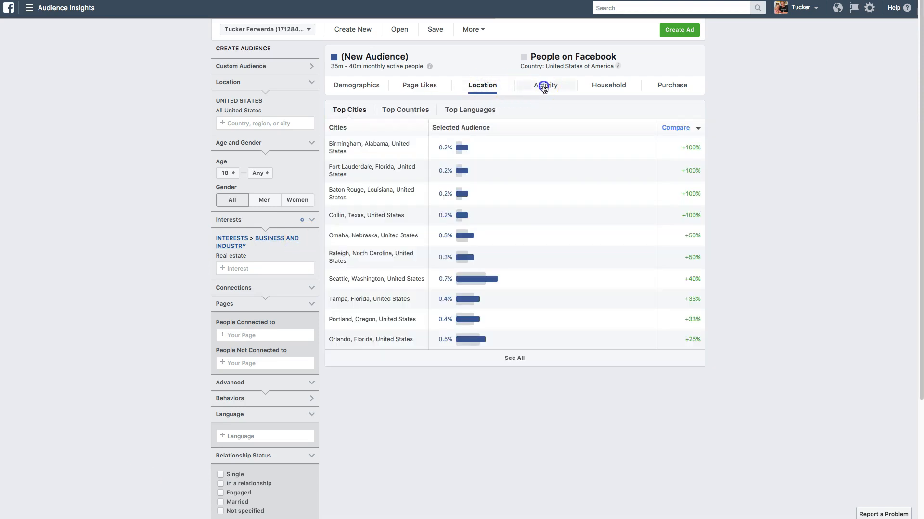
click(604, 88)
click(671, 89)
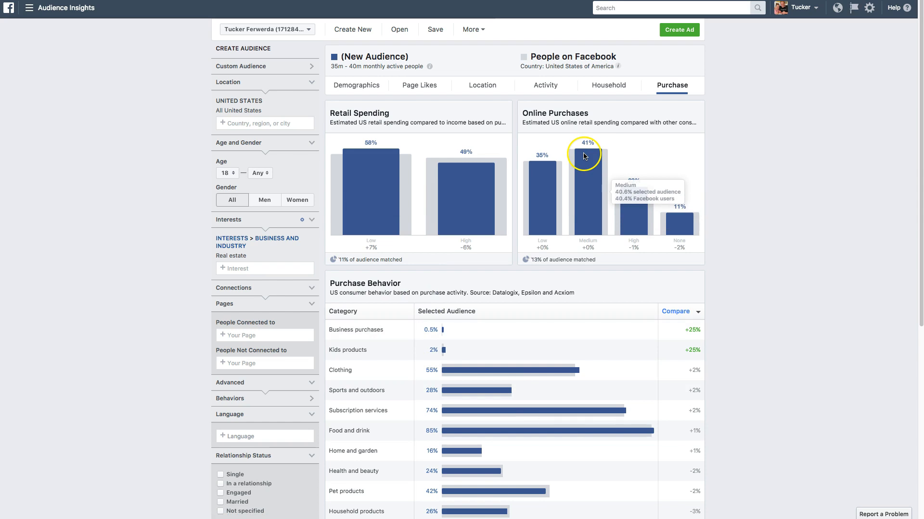
Switch to Creative Hub, leaving the audience unsaved, and open the Open House Ad mockup.
click(57, 8)
click(137, 77)
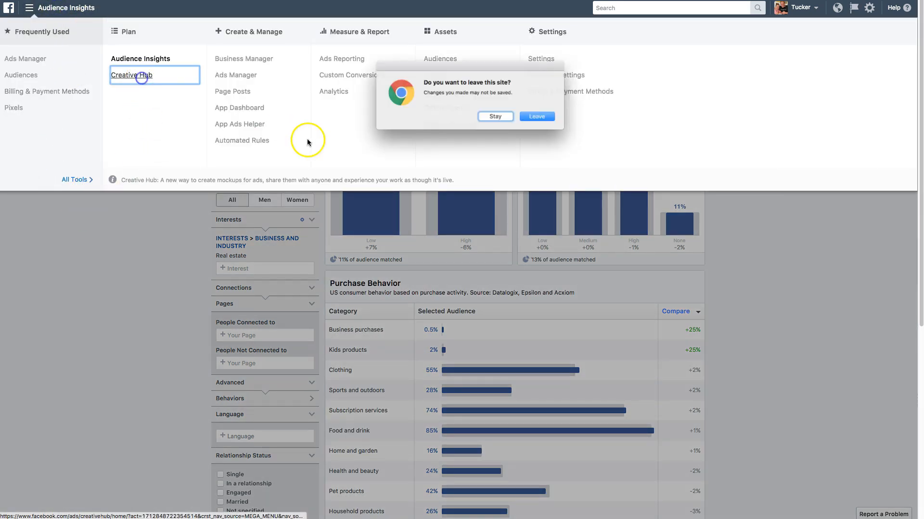
click(543, 118)
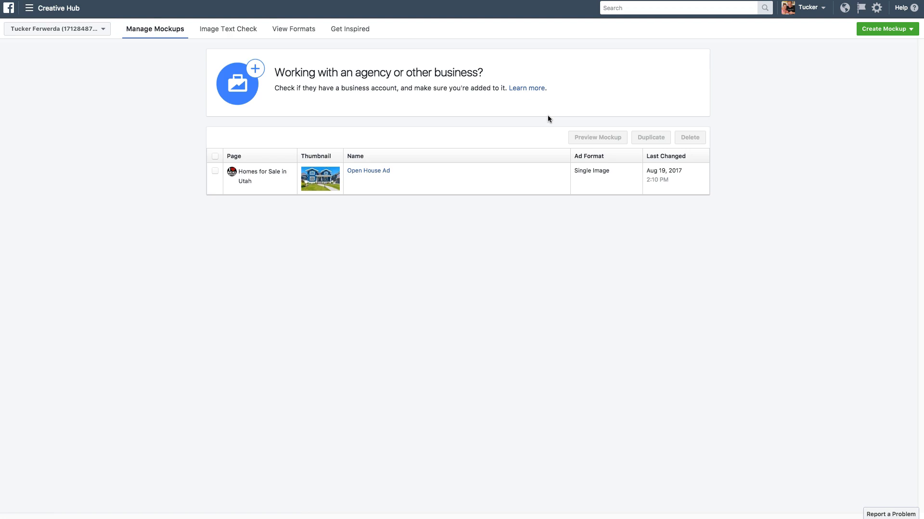
click(367, 171)
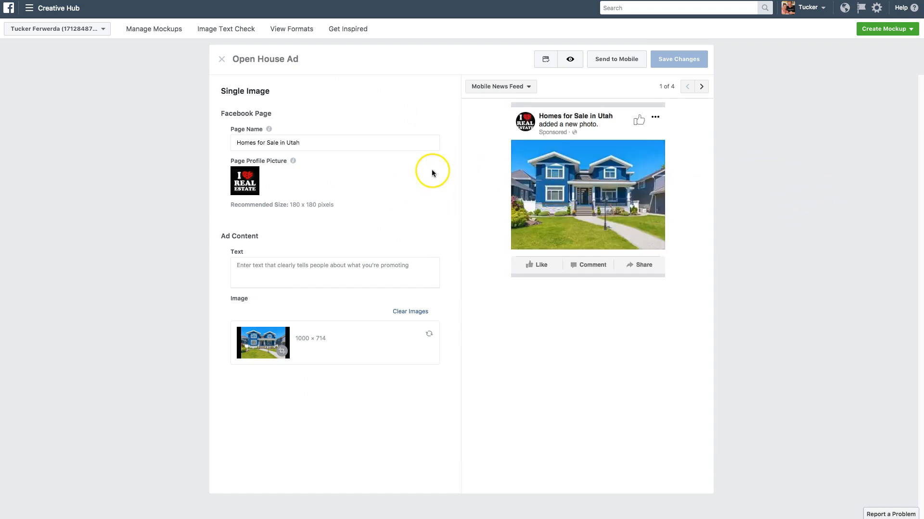
Check the mockup's page name choices without changing them and preview the ad as Desktop News Feed.
click(298, 143)
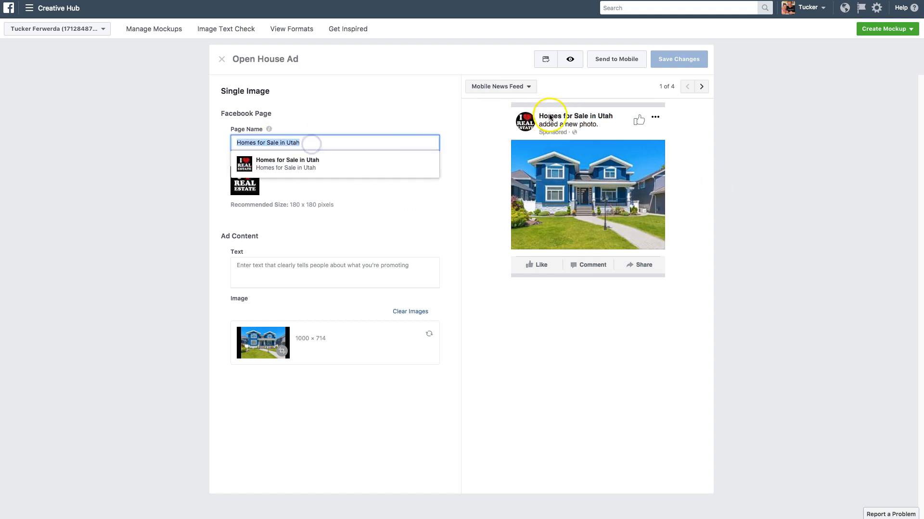
click(422, 239)
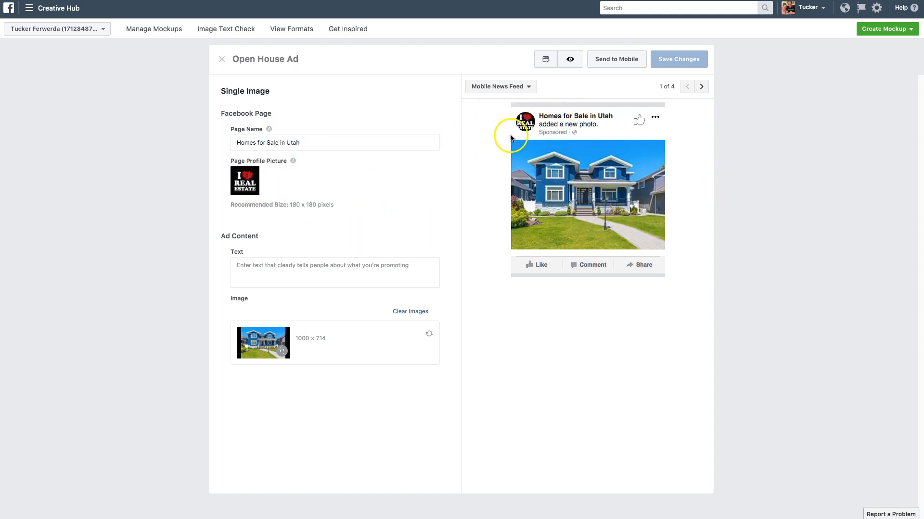
click(502, 86)
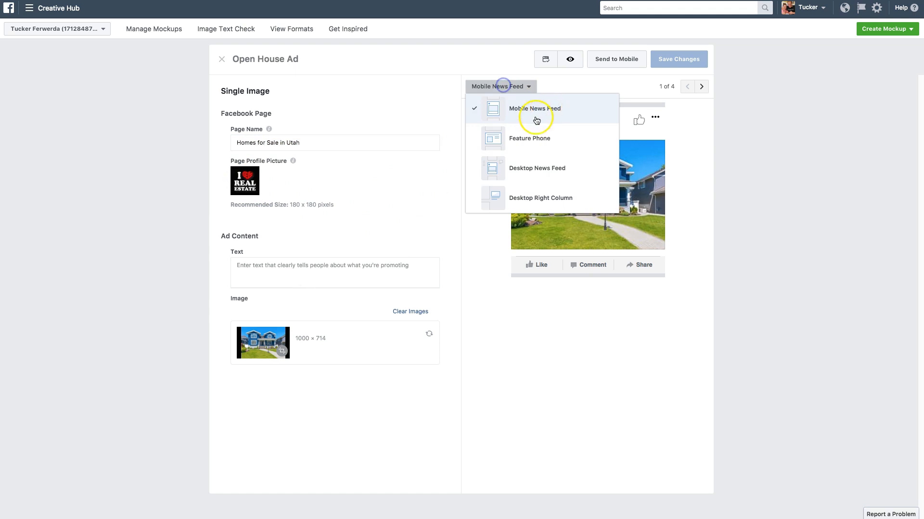
click(546, 168)
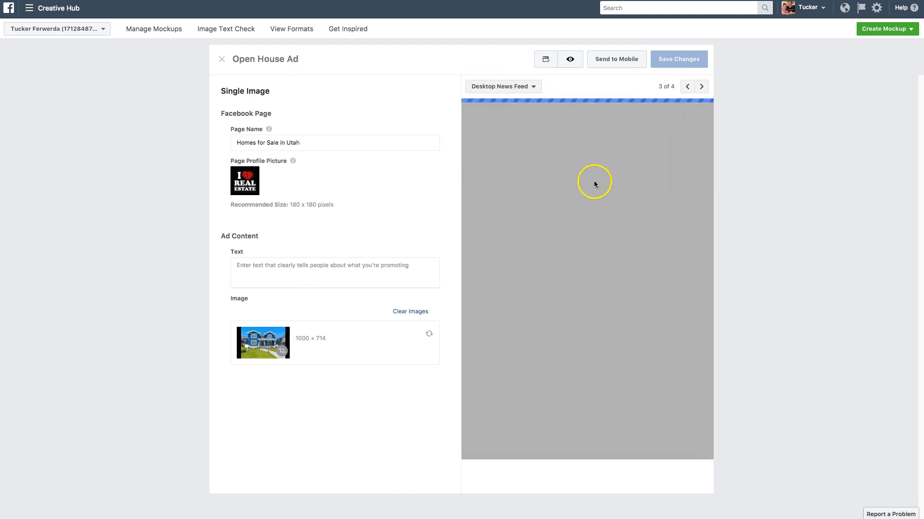
Enter "text" as the ad text of the Open House Ad mockup and save the changes.
click(302, 272)
text(text)
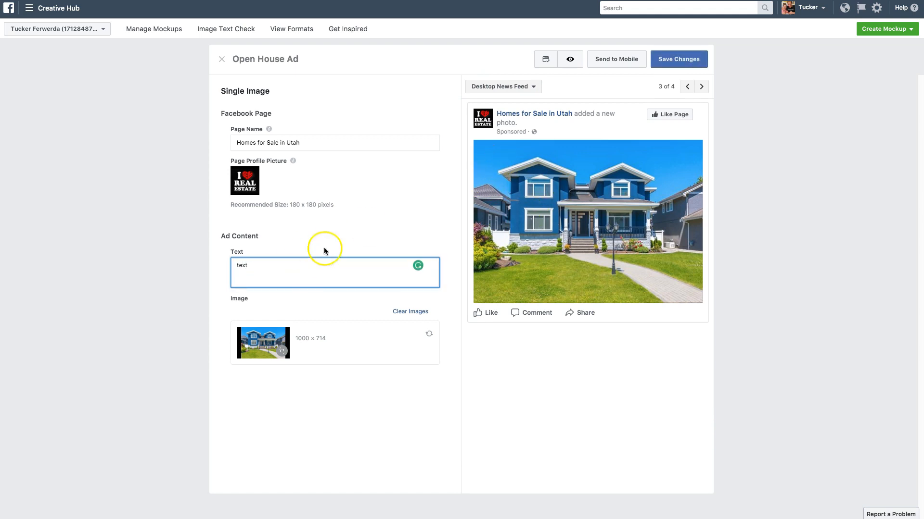
click(382, 222)
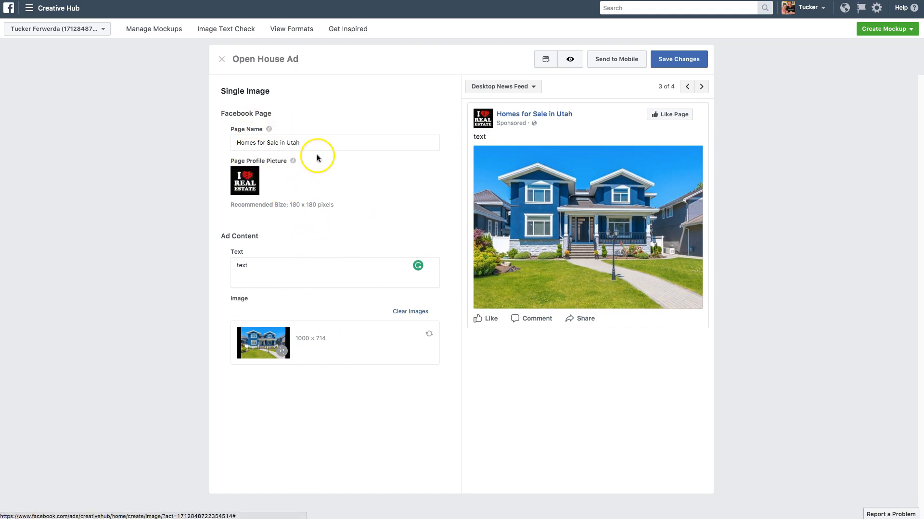
click(682, 57)
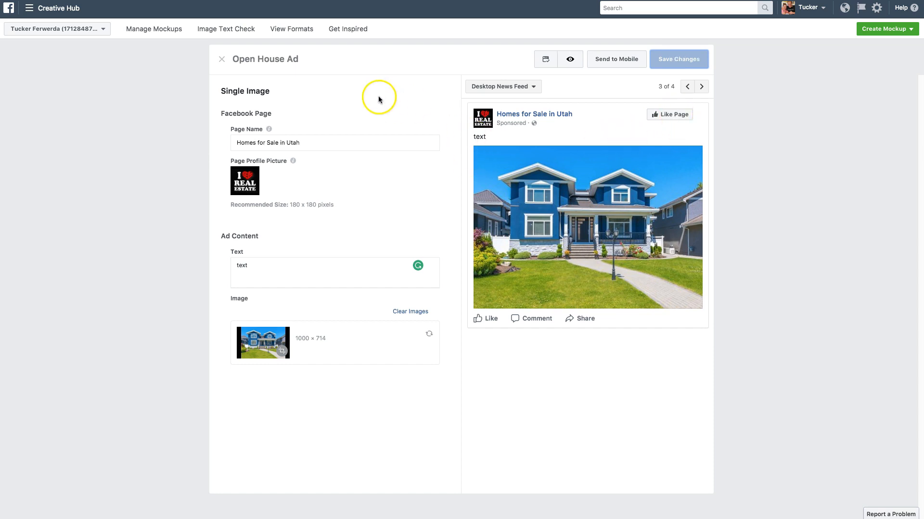
Review the Facebook and Instagram formats available for a new mockup without creating one.
click(896, 34)
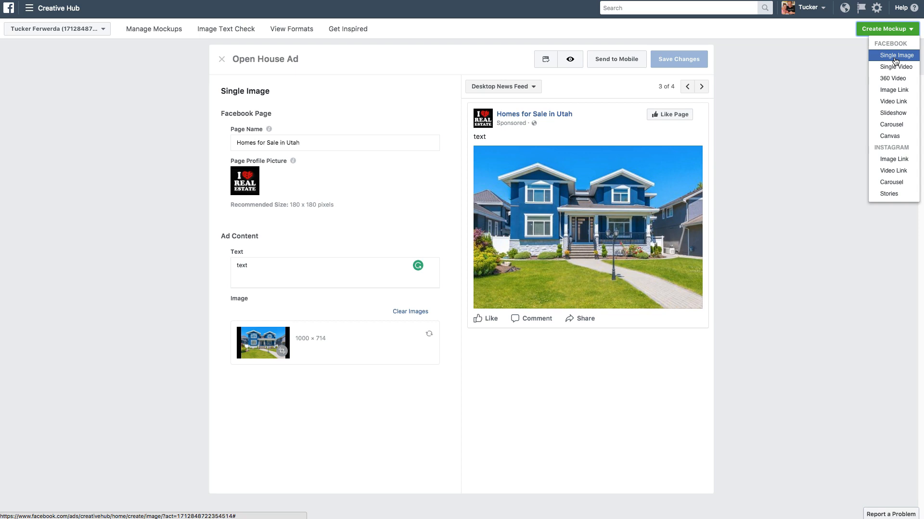
click(891, 102)
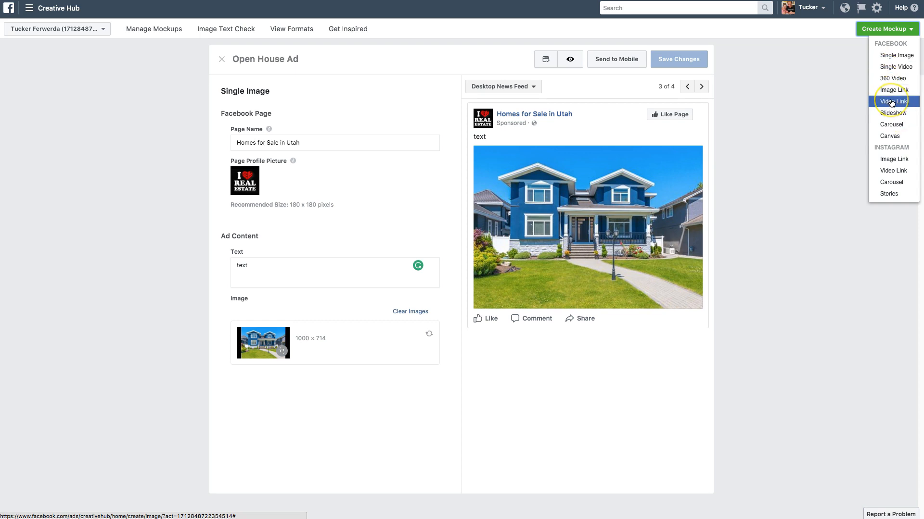
click(788, 131)
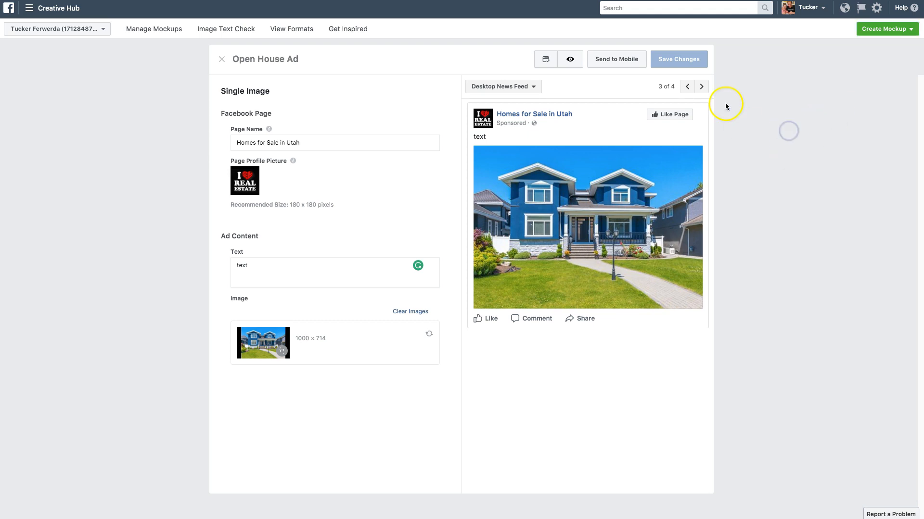
Switch to Business Manager, open the Zero to Hero Success, LLC business and dismiss the product feed notice.
click(52, 8)
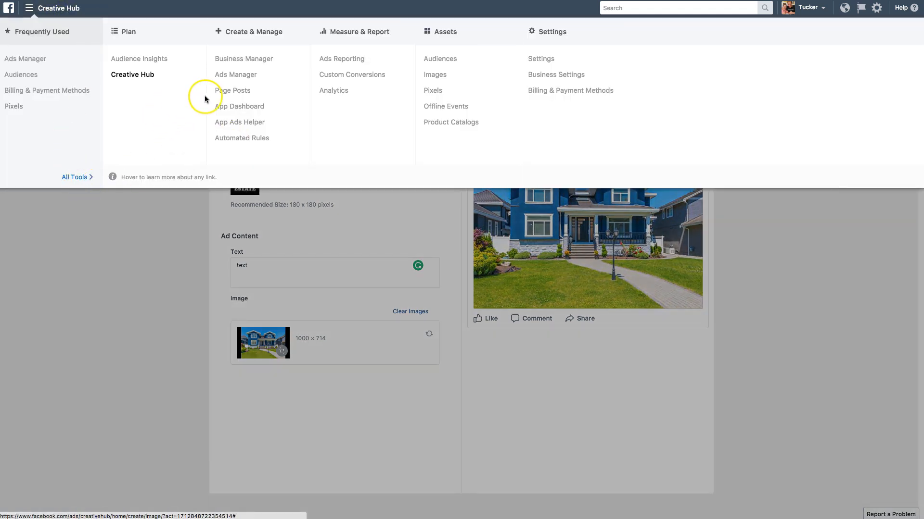
click(224, 58)
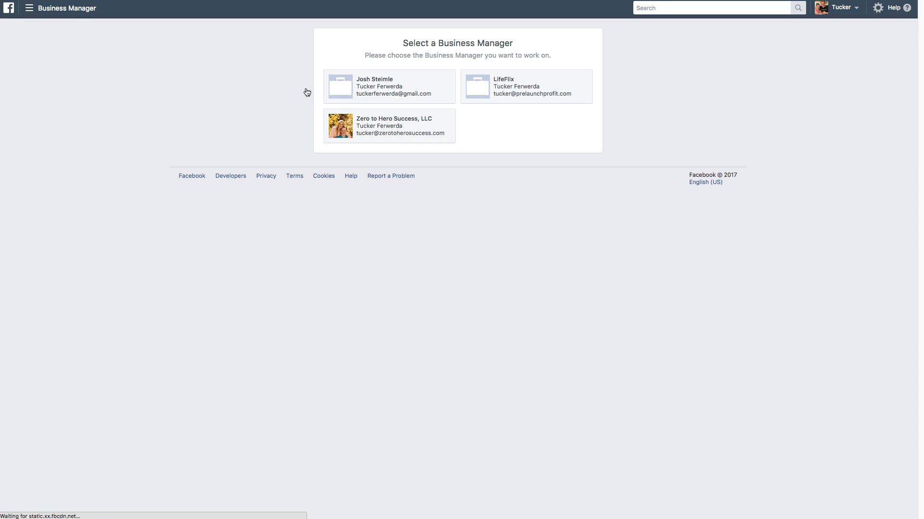
click(512, 171)
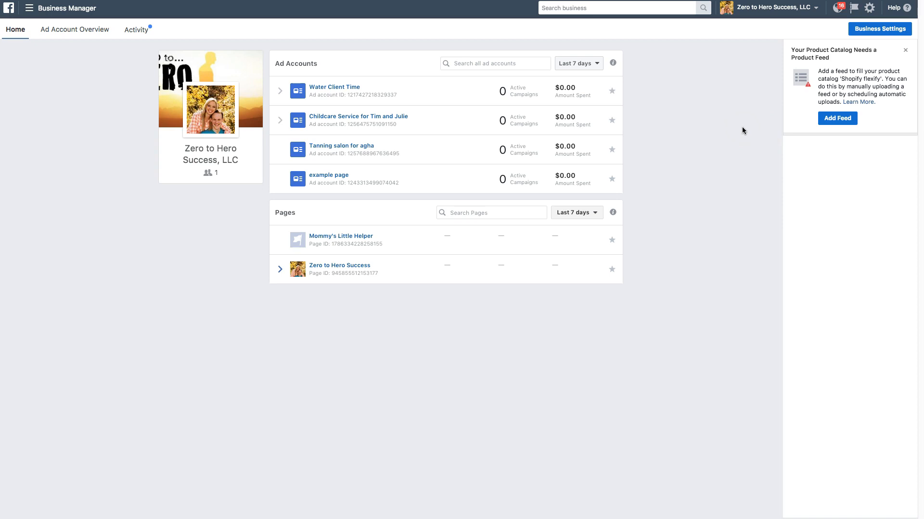
click(907, 53)
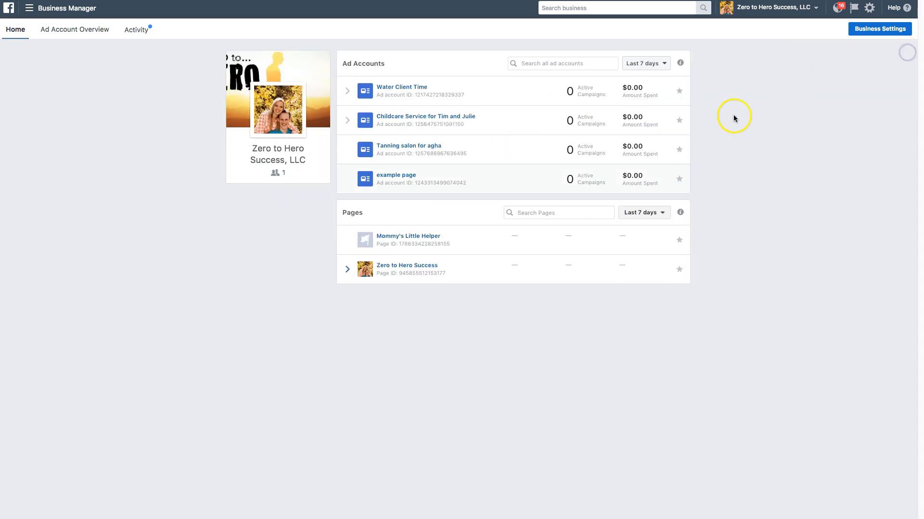
Open Custom Conversions for the business's tanning salon ad account and follow its link about the Facebook Pixel.
click(75, 8)
click(86, 177)
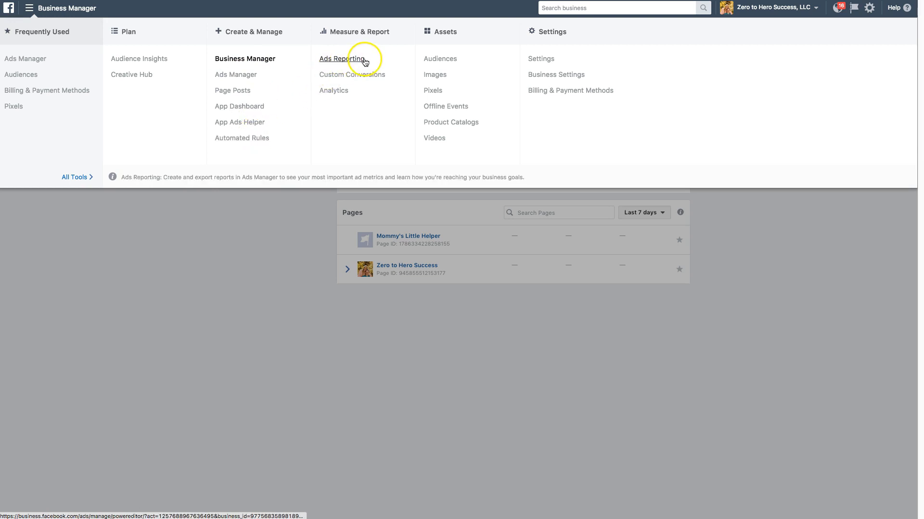
click(329, 75)
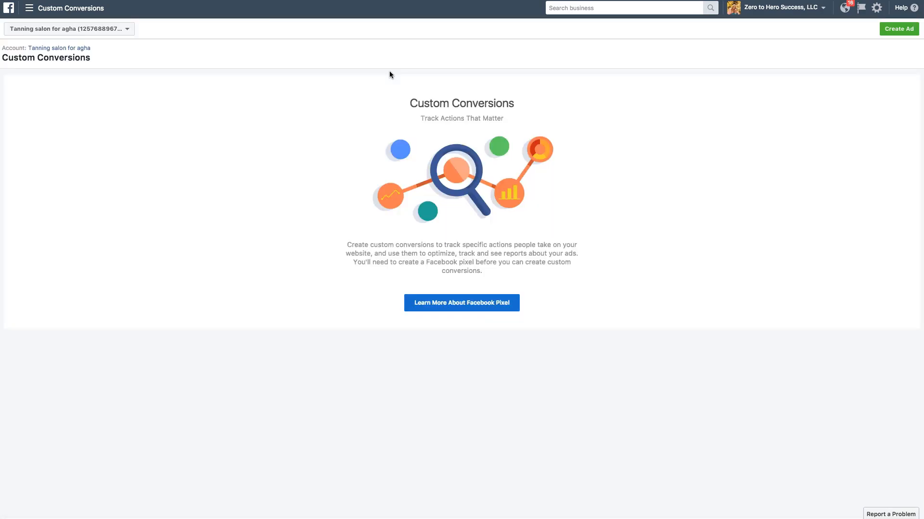
click(429, 300)
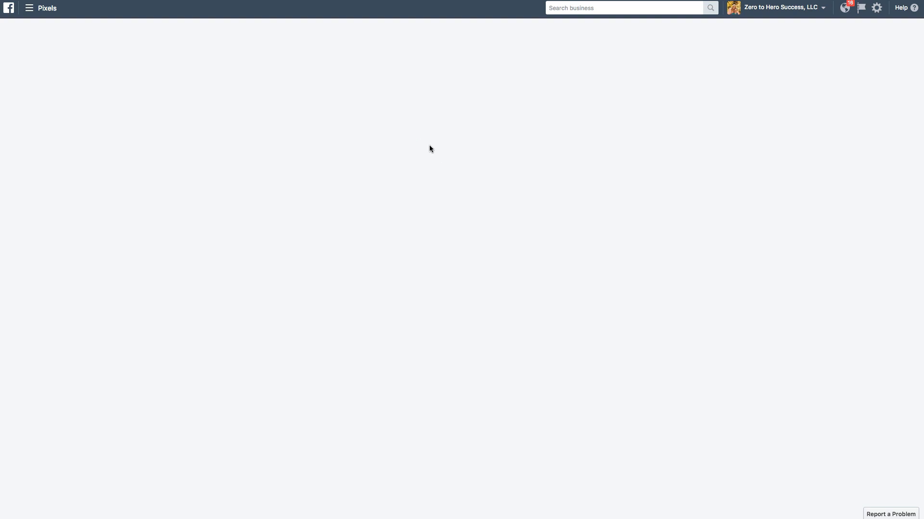
Open the personal ad account's Custom Conversions and review the URL rule and category options for a new conversion without creating one.
click(42, 13)
click(309, 127)
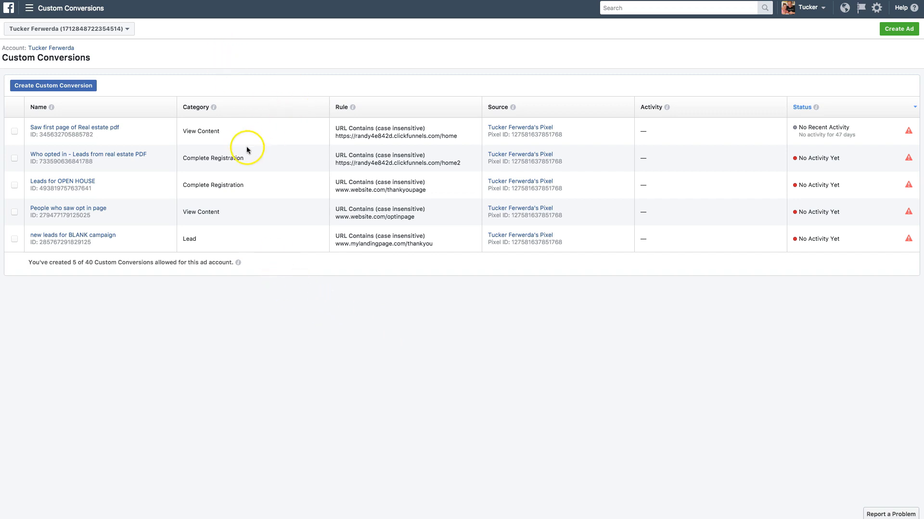
click(56, 88)
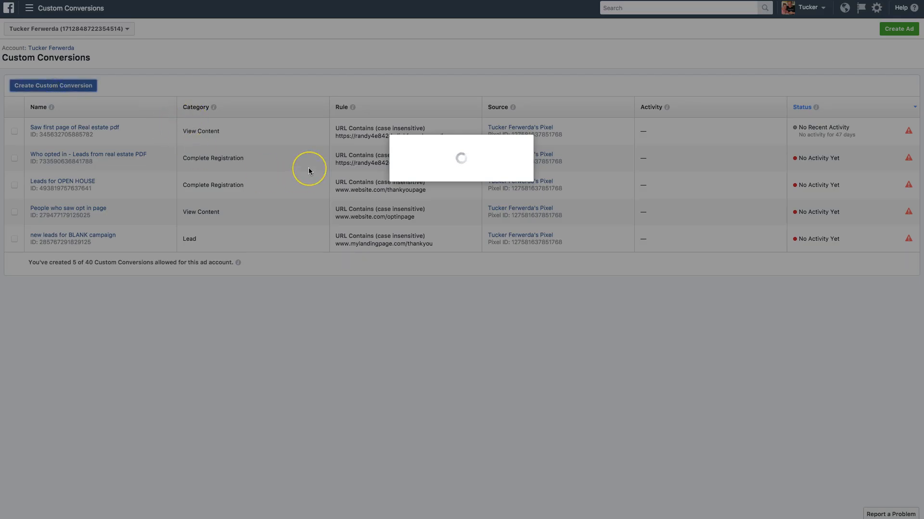
click(433, 202)
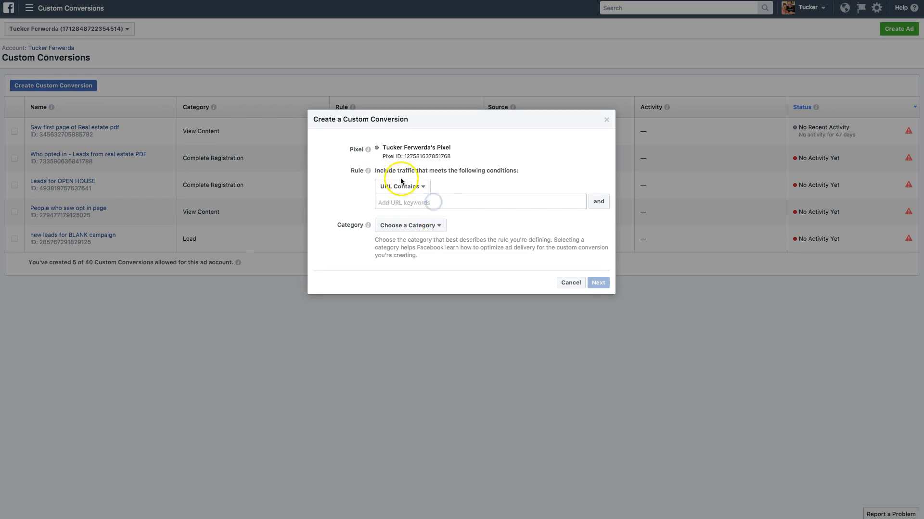
click(419, 225)
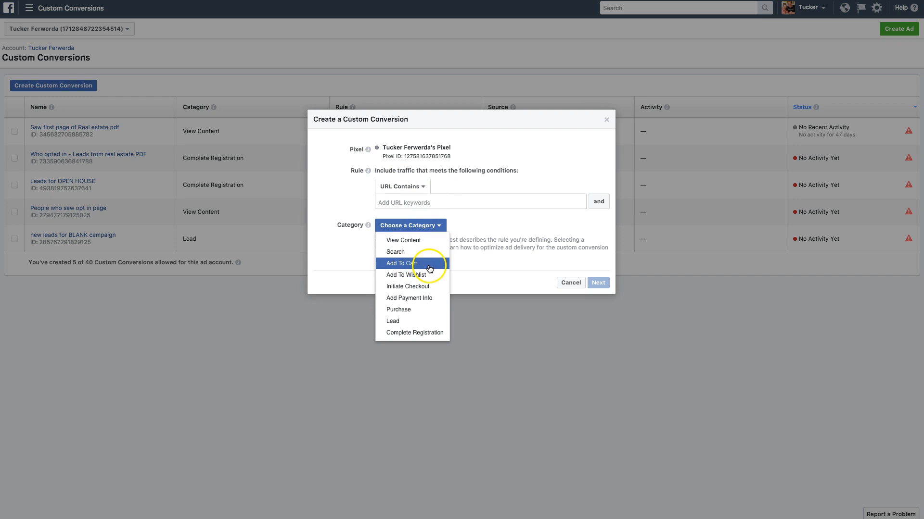
click(460, 227)
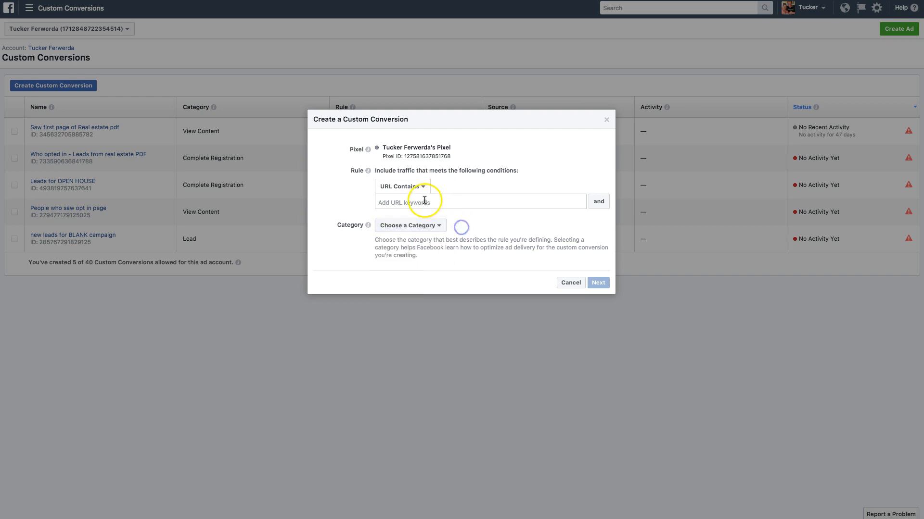
click(412, 226)
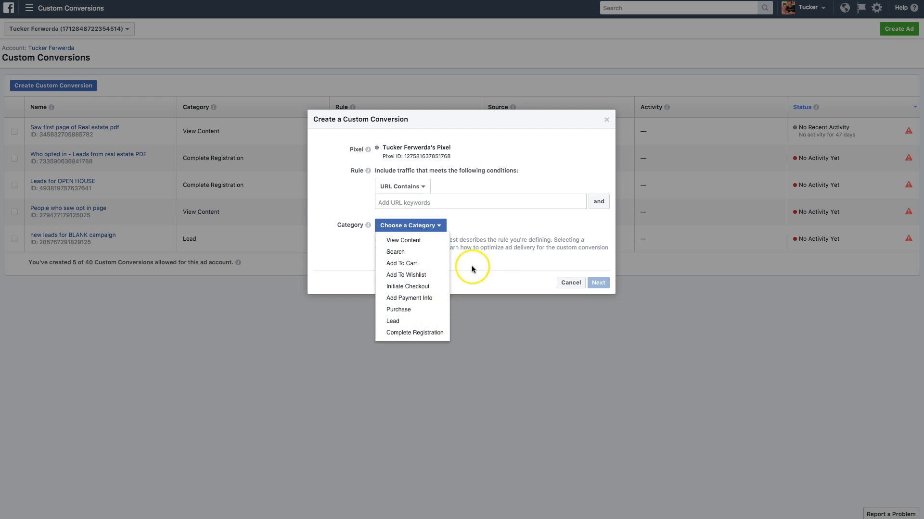
click(469, 229)
click(411, 202)
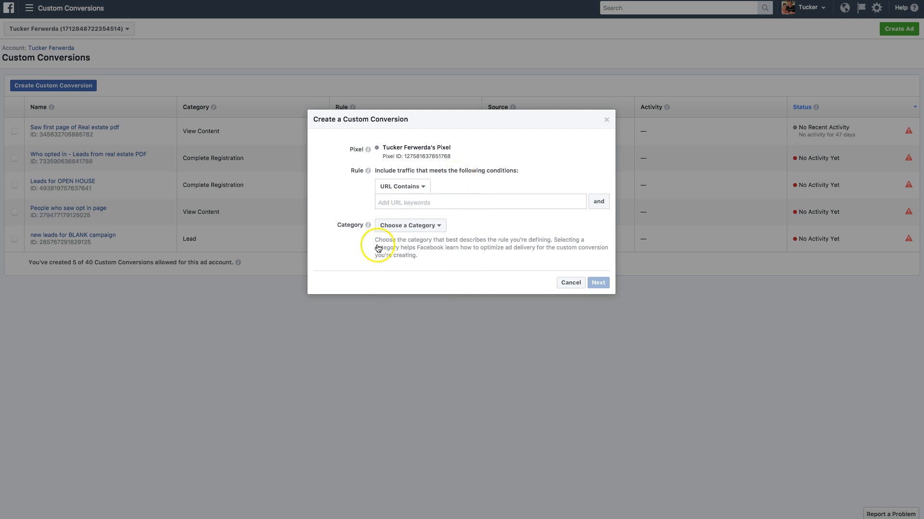
click(392, 226)
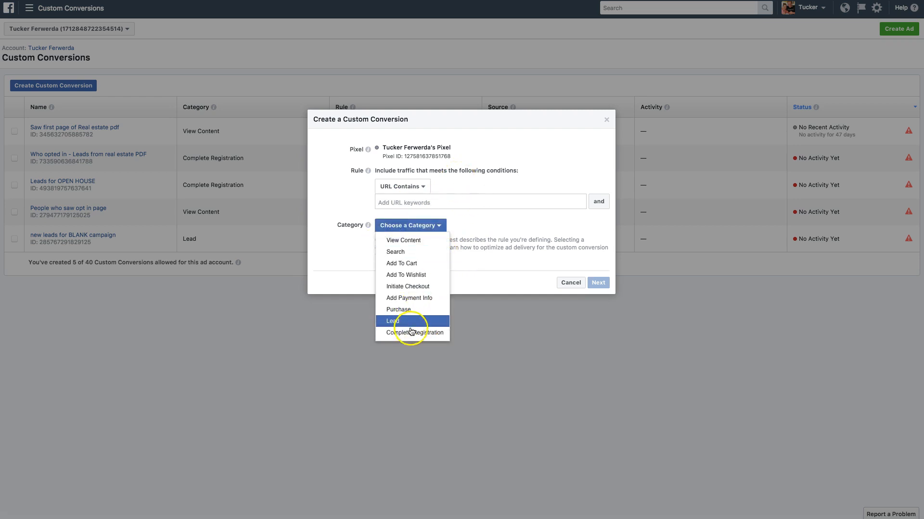
click(478, 248)
click(581, 282)
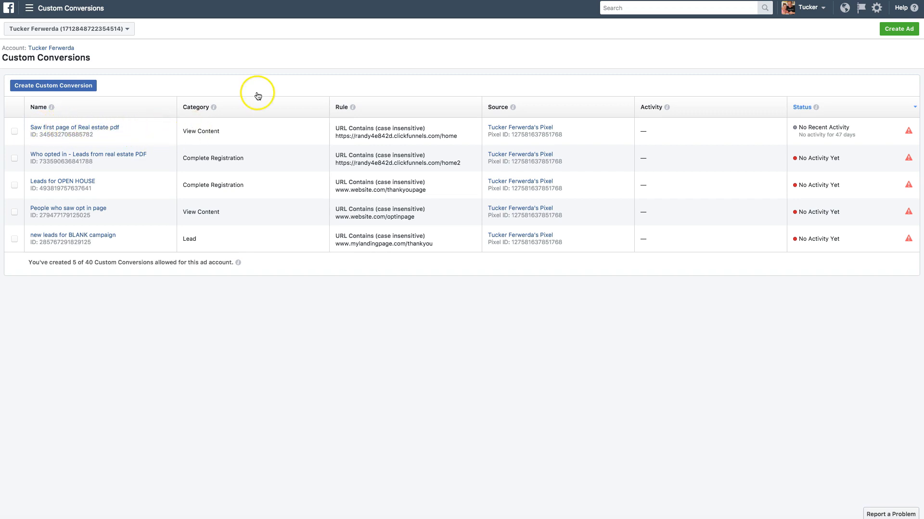
Switch to Ads Manager and open the column customization for the campaigns table.
click(68, 11)
click(38, 58)
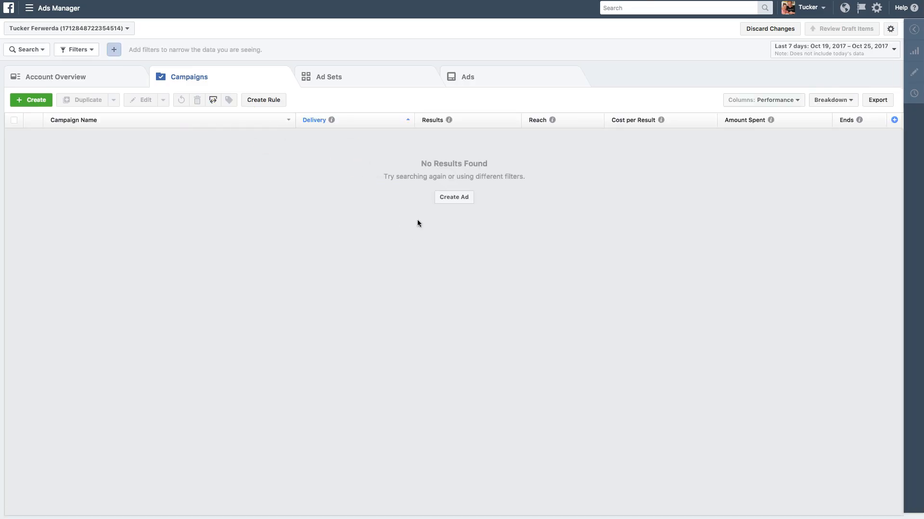
click(780, 100)
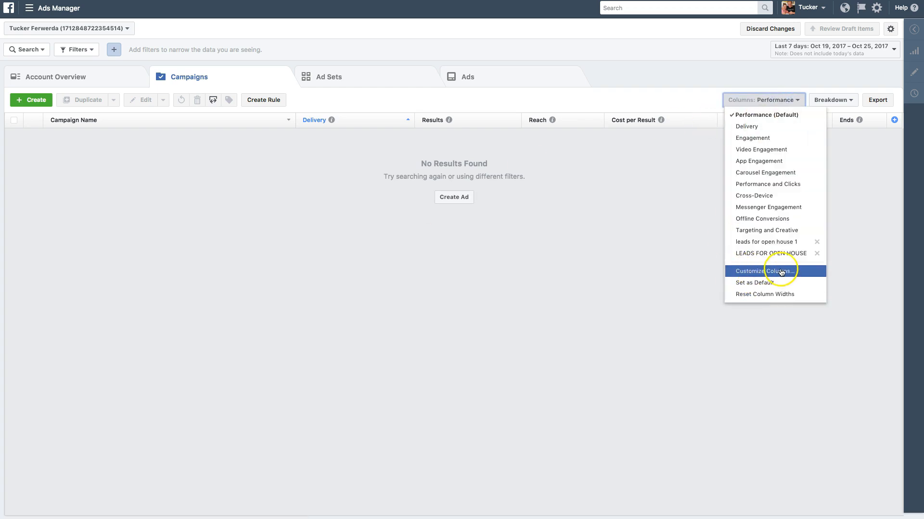
click(593, 268)
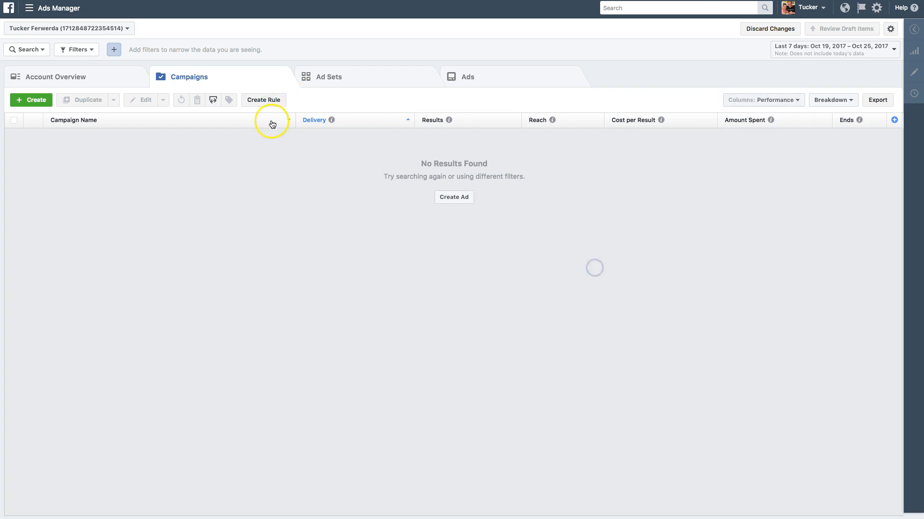
click(766, 98)
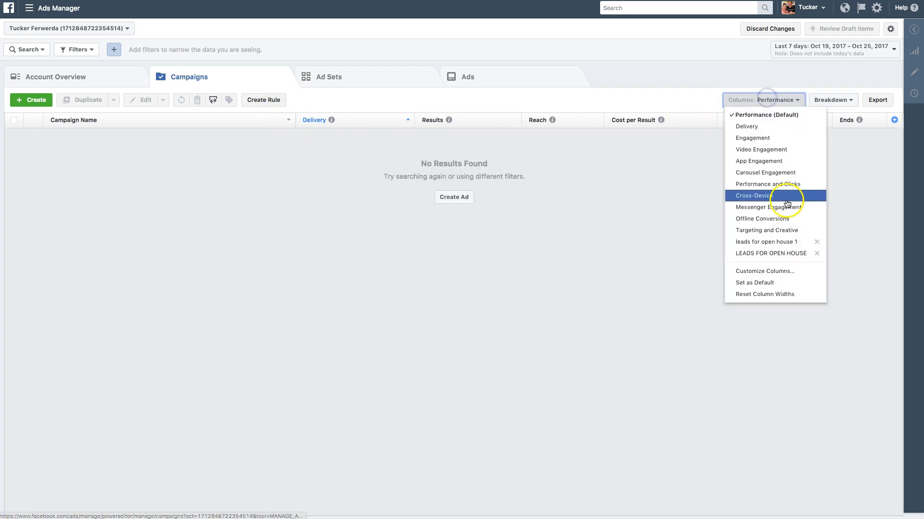
click(766, 271)
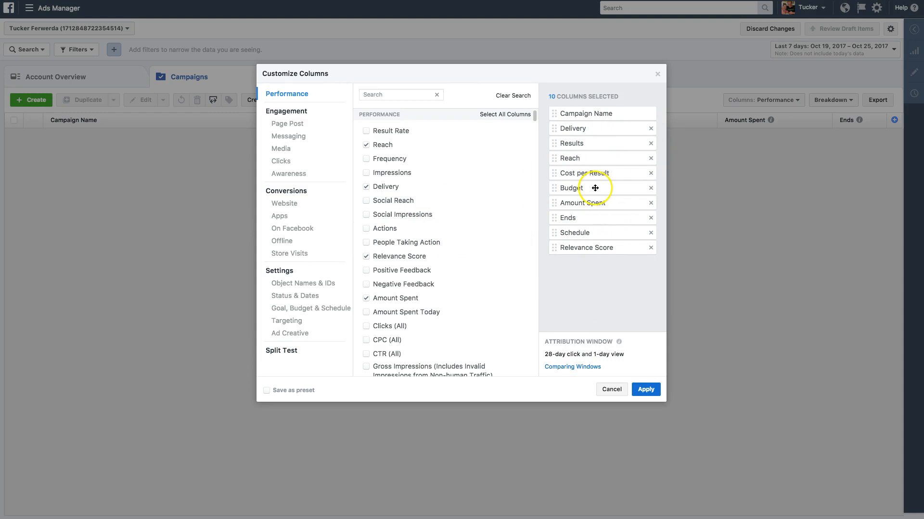
Add the website custom conversions "Who opted in - Leads from real estate PDF", "Saw first page of Real estate pdf" and "Leads for OPEN HOUSE" as columns.
click(290, 203)
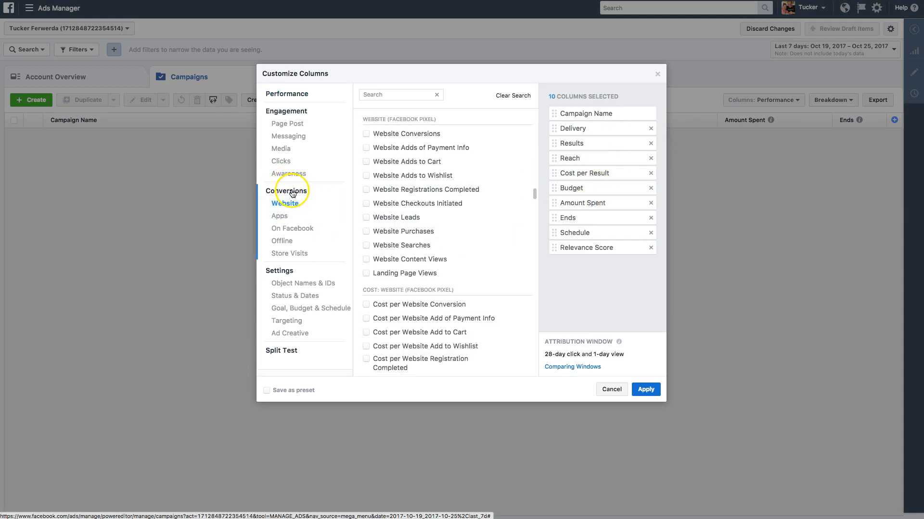
scroll(397, 195, down, 3)
scroll(409, 192, down, 8)
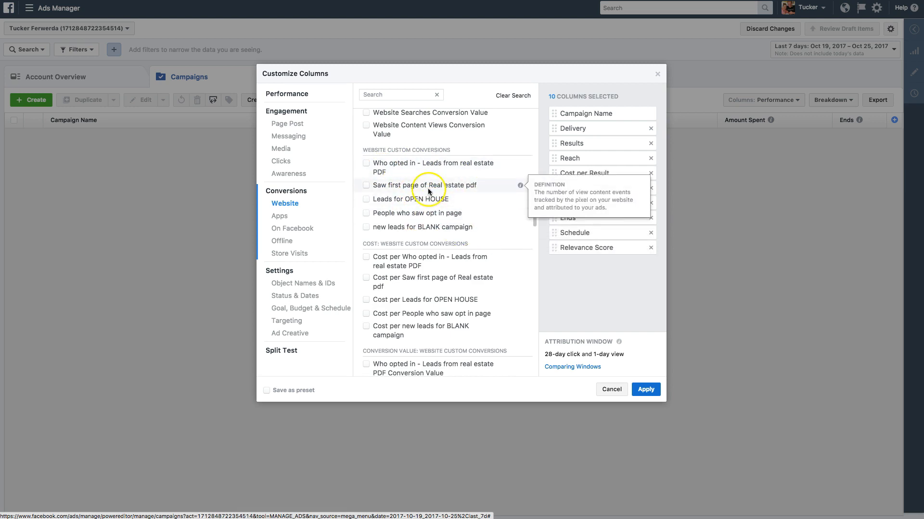
scroll(418, 188, up, 1)
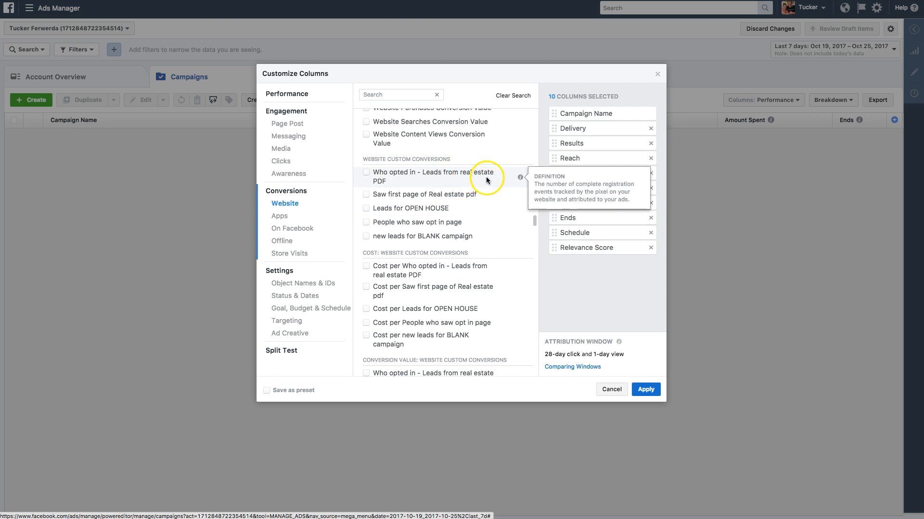
click(367, 174)
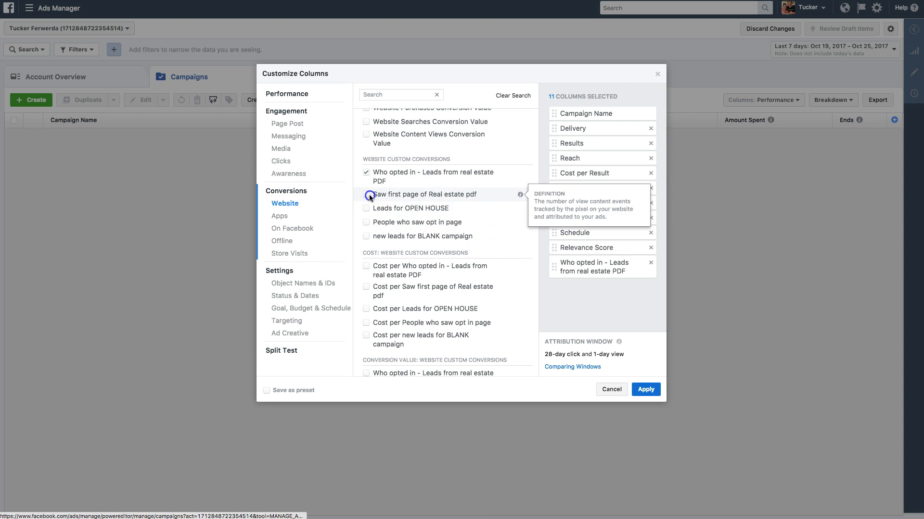
click(367, 195)
click(366, 209)
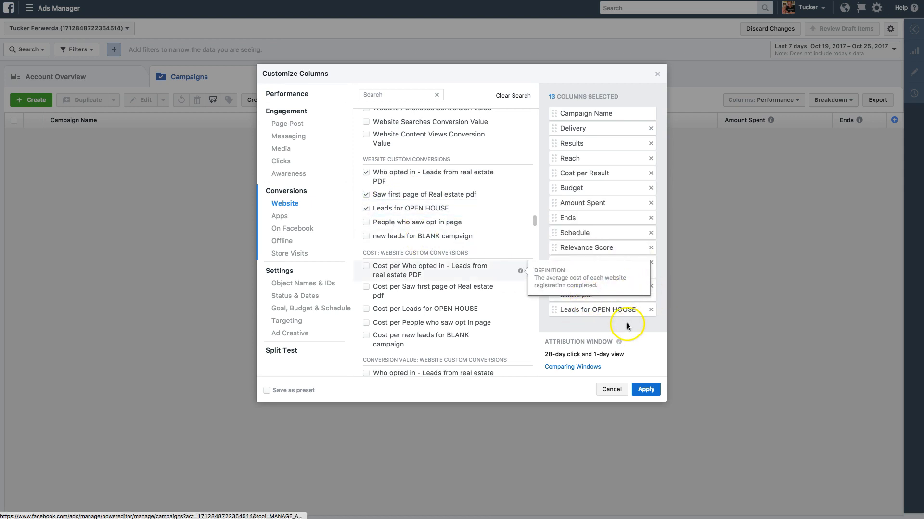
Move the three custom conversion columns directly after Campaign Name, with Leads for OPEN HOUSE first, and browse the remaining conversion metrics.
drag(623, 309, 602, 141)
drag(583, 310, 594, 171)
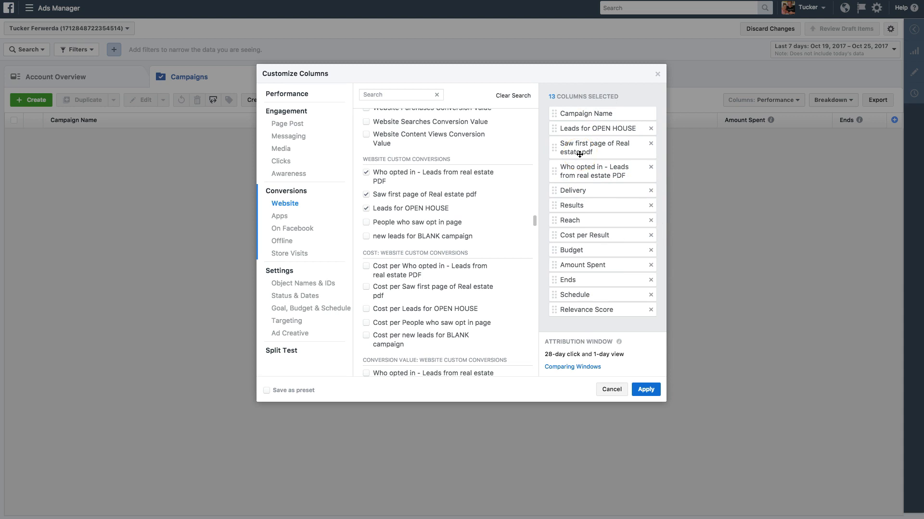
scroll(428, 217, up, 10)
click(292, 202)
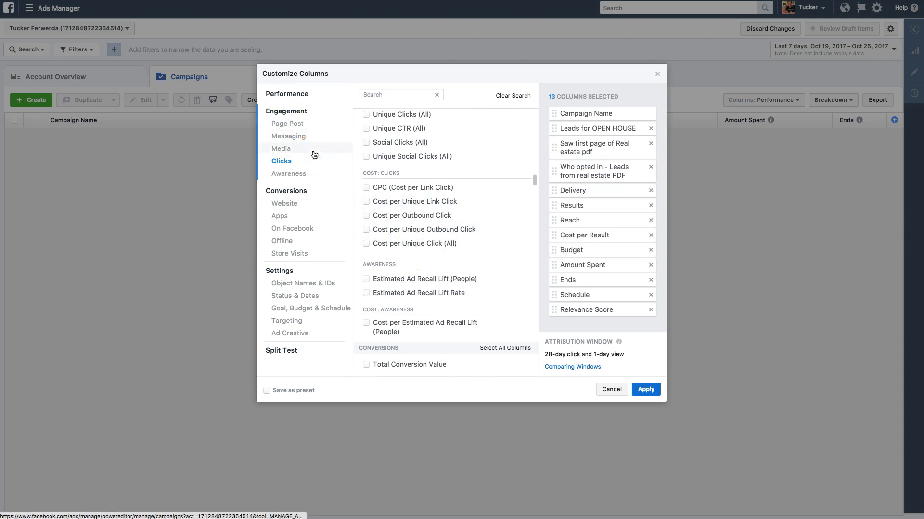
scroll(418, 240, down, 10)
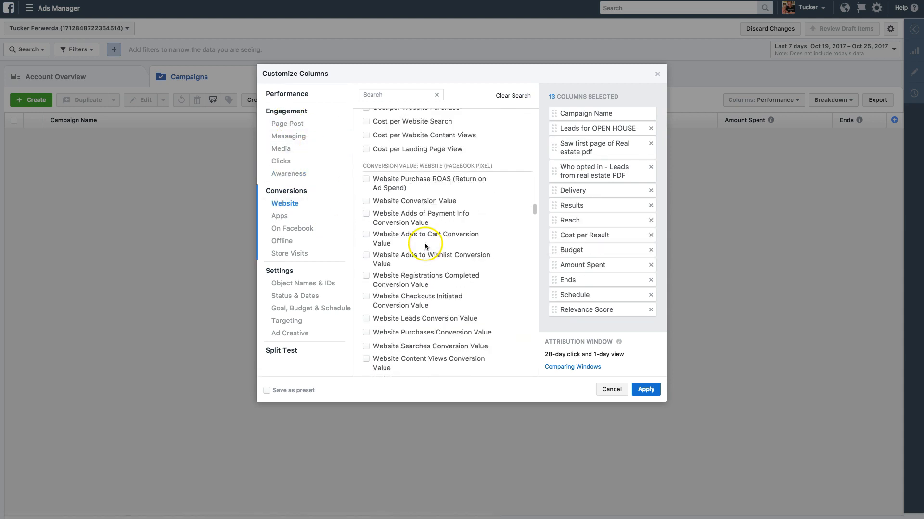
scroll(425, 246, down, 8)
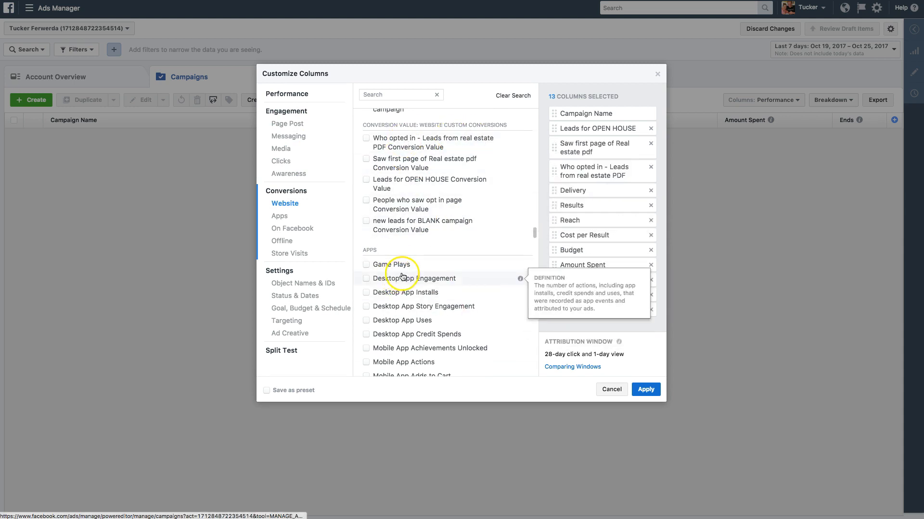
scroll(404, 269, down, 9)
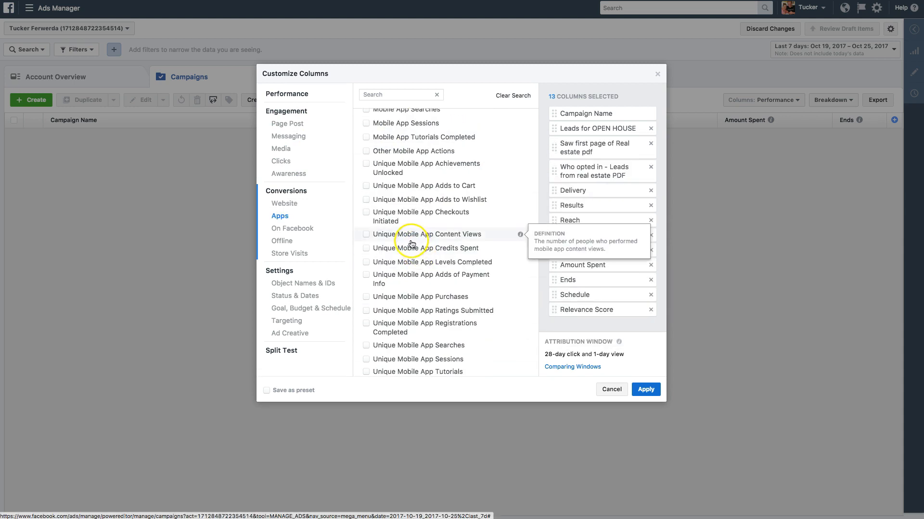
Save the column selection as a preset named "RE leads info" and apply it to the campaigns table.
click(303, 391)
click(364, 390)
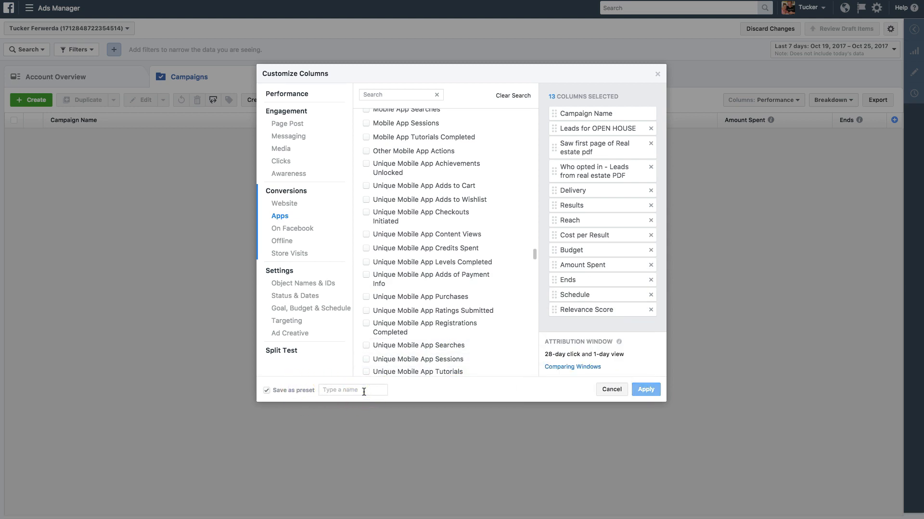
text(ReE)
key(BackSpace)
key(BackSpace)
text(RE leads info)
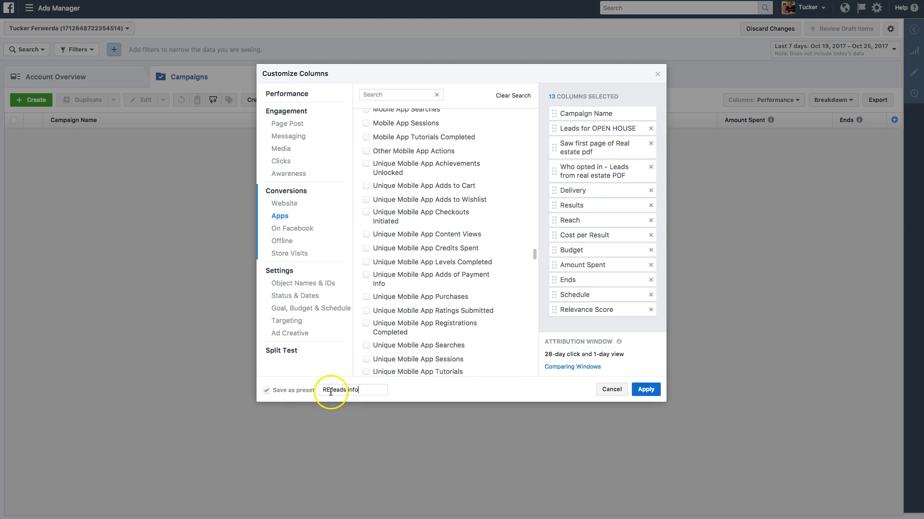
click(646, 390)
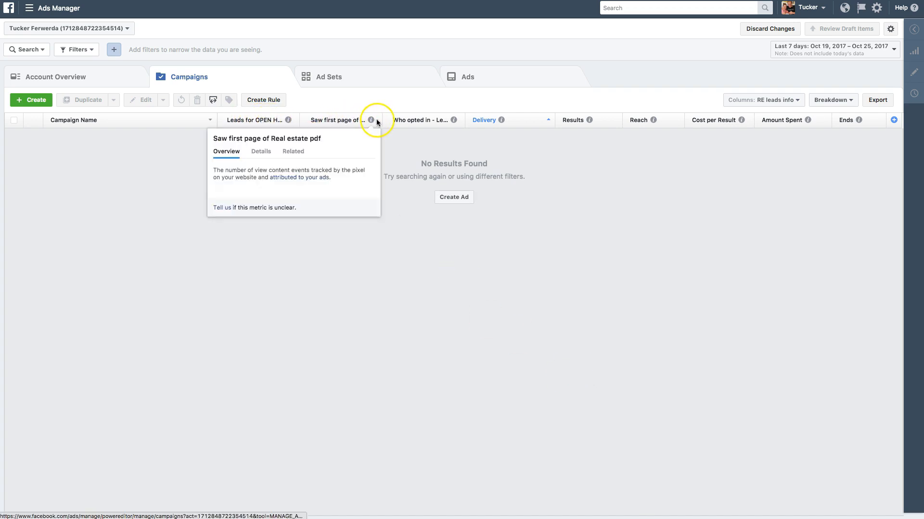
Examine the metric definitions of the custom conversion, delivery, results and amount spent columns in the campaigns table.
mouse_move(454, 121)
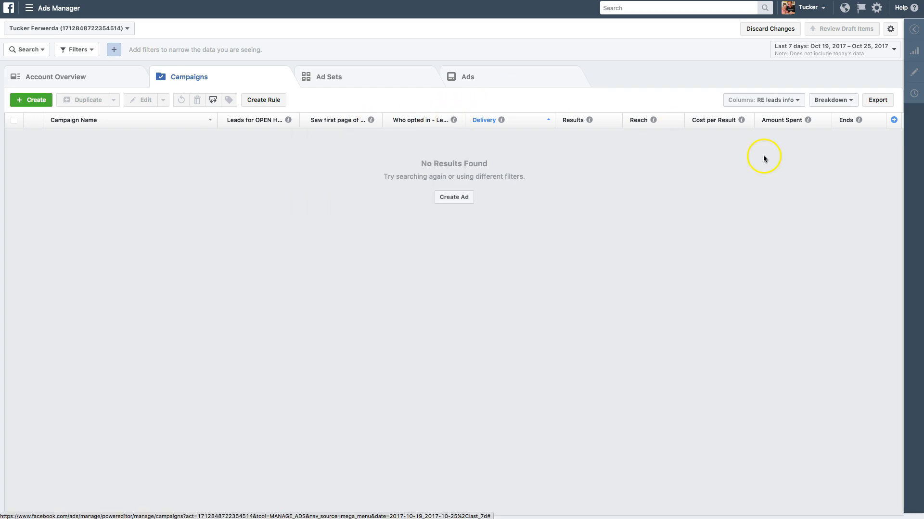
mouse_move(501, 120)
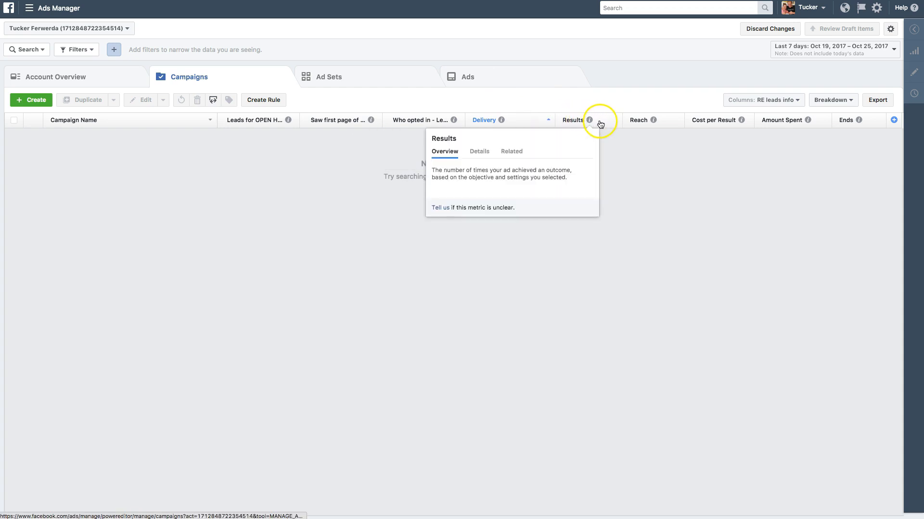
mouse_move(811, 123)
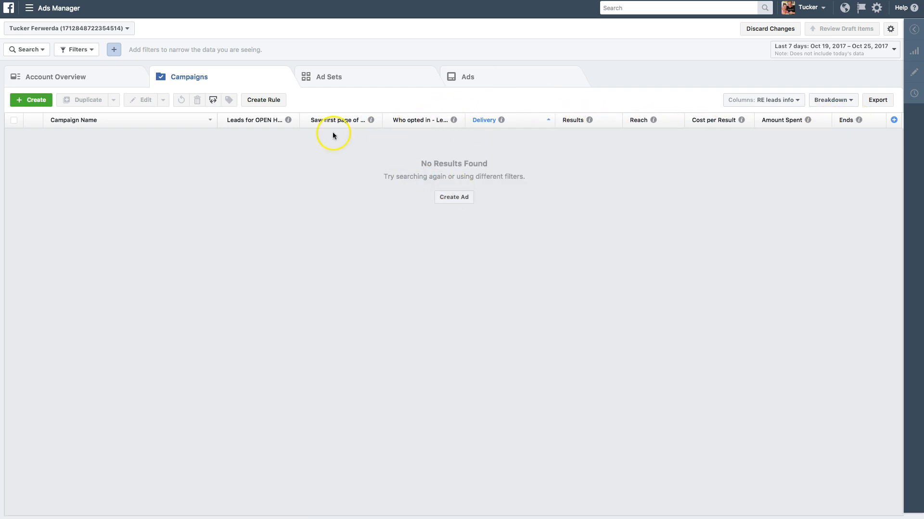
mouse_move(371, 120)
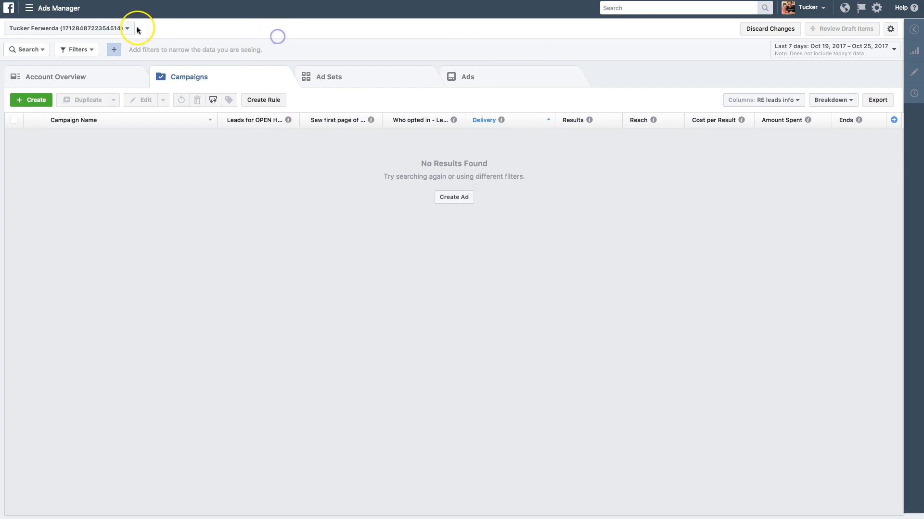
Open the ad account's Audiences page and look over the existing website custom audiences.
click(54, 8)
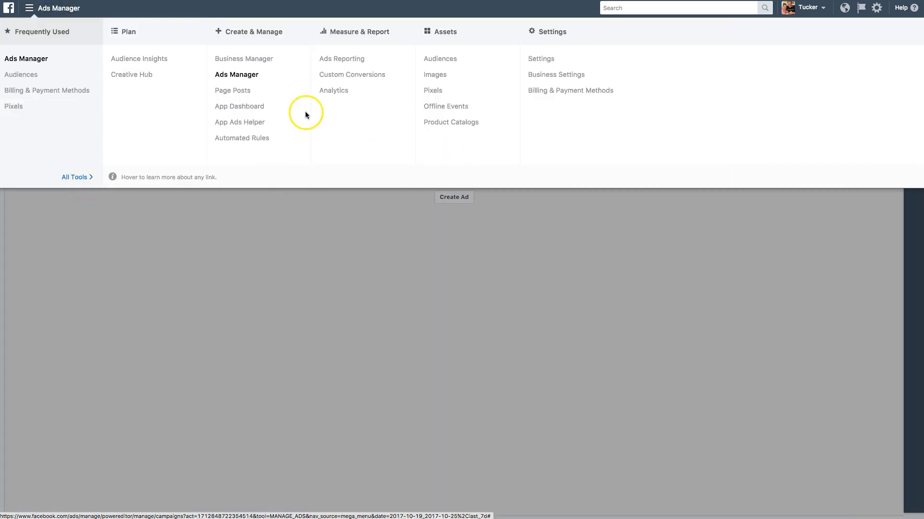
click(435, 58)
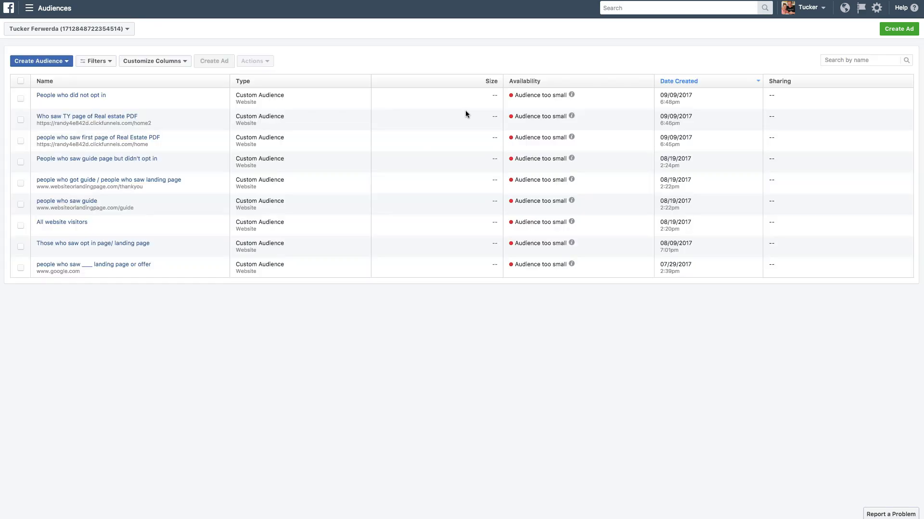
click(402, 152)
mouse_move(72, 96)
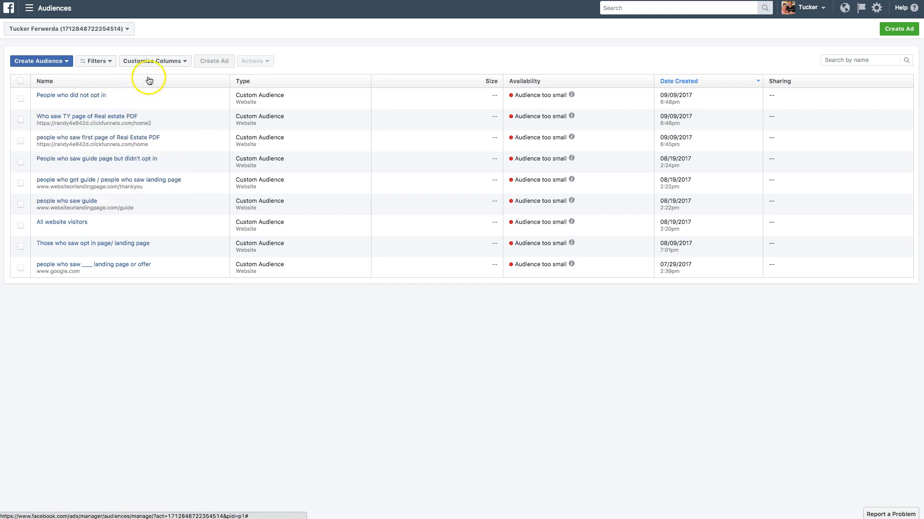
click(114, 120)
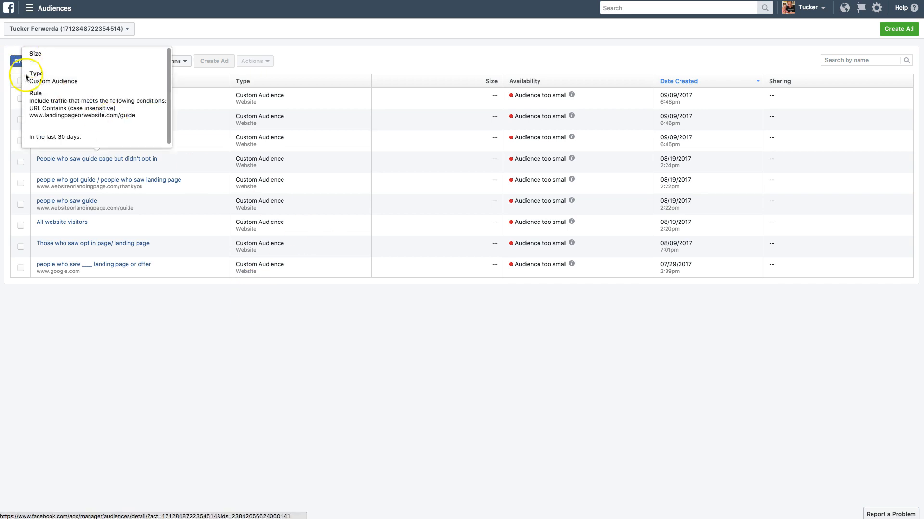
Examine the customer file setup for a custom audience, including its usable identifiers and upload options, and cancel it.
click(38, 61)
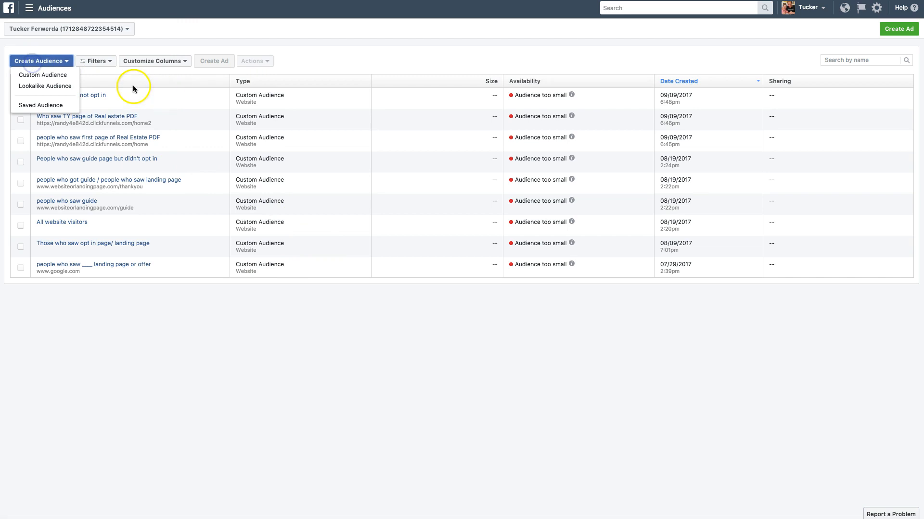
click(53, 75)
click(389, 213)
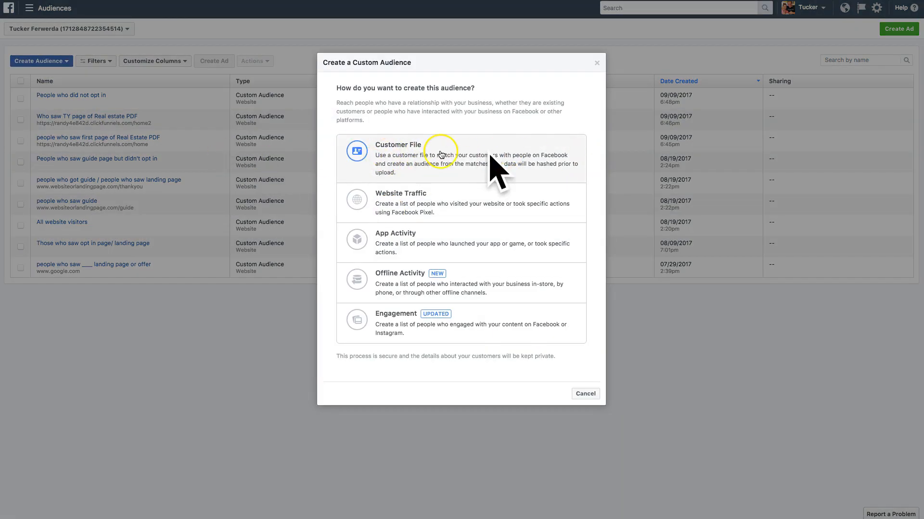
click(414, 153)
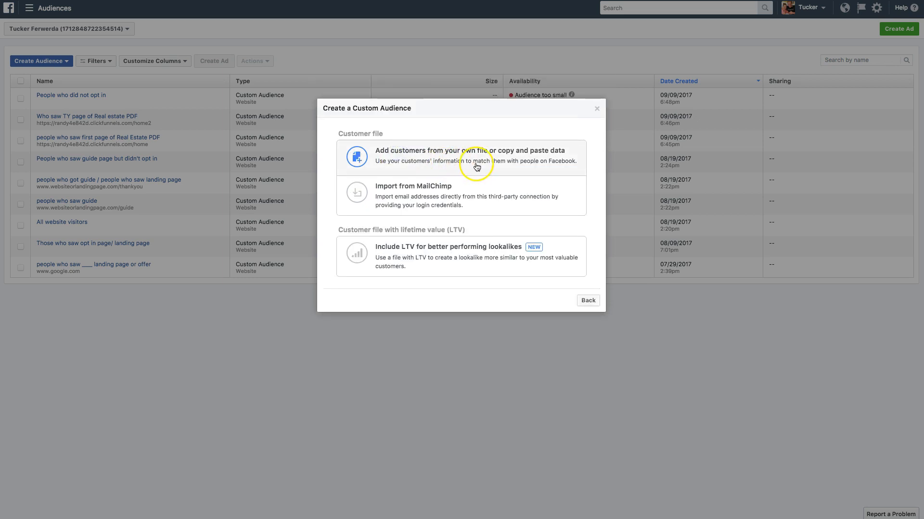
click(441, 151)
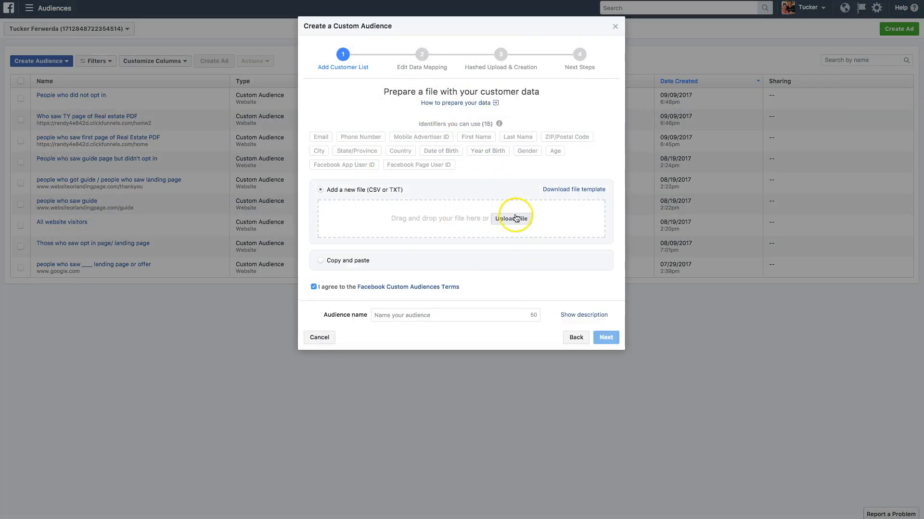
mouse_move(484, 151)
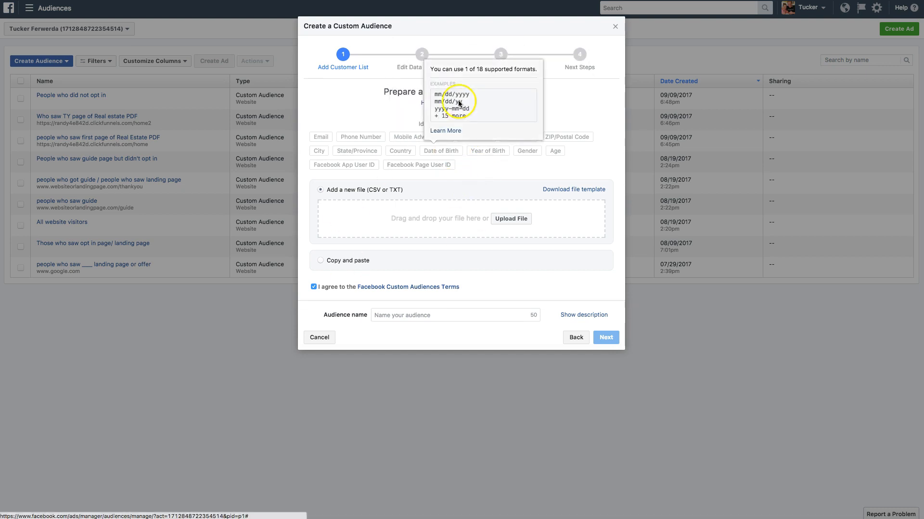
click(319, 338)
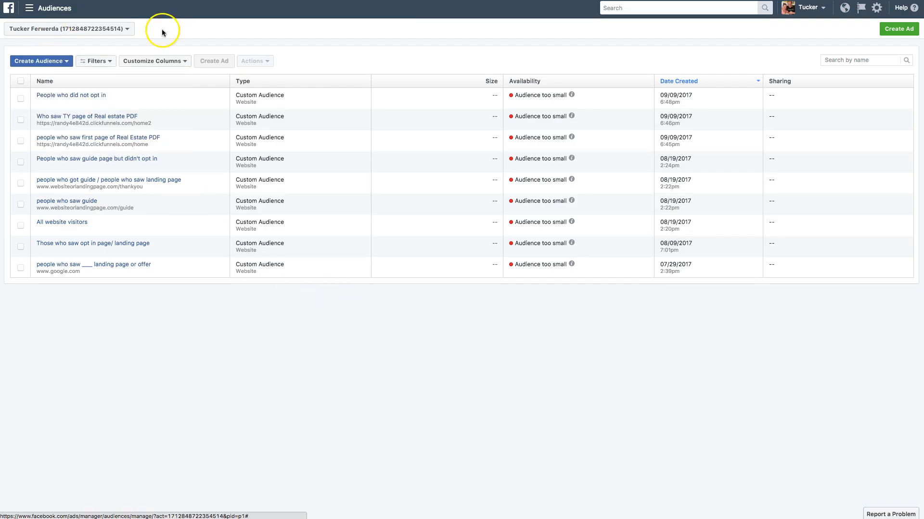
Start a website traffic custom audience covering all website visitors in the past 180 days.
click(54, 61)
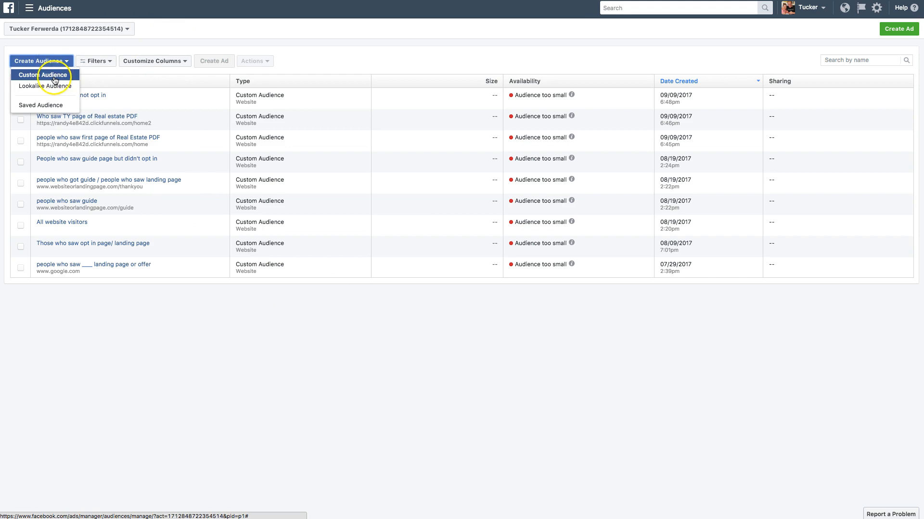
click(60, 76)
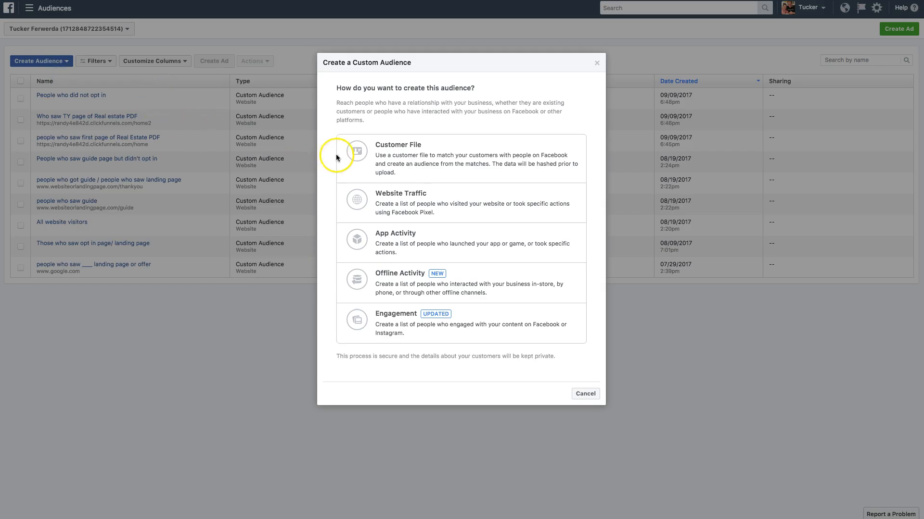
click(432, 203)
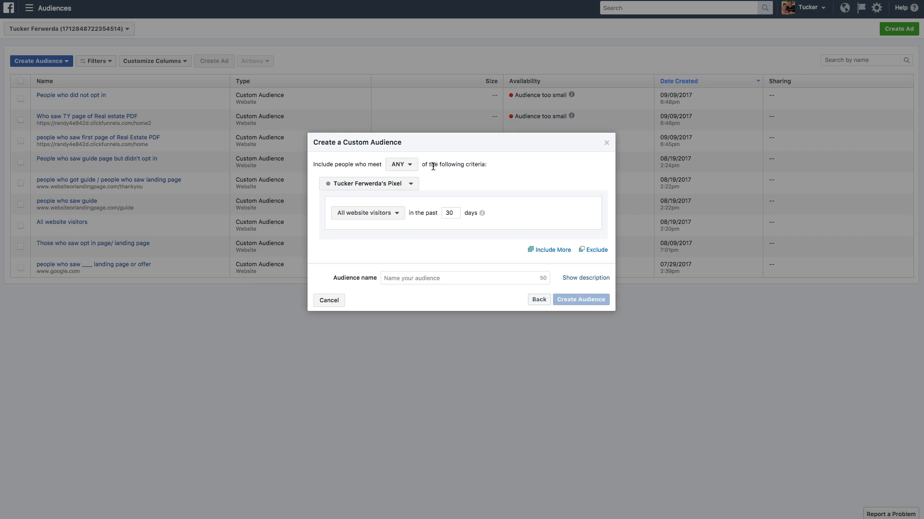
click(369, 212)
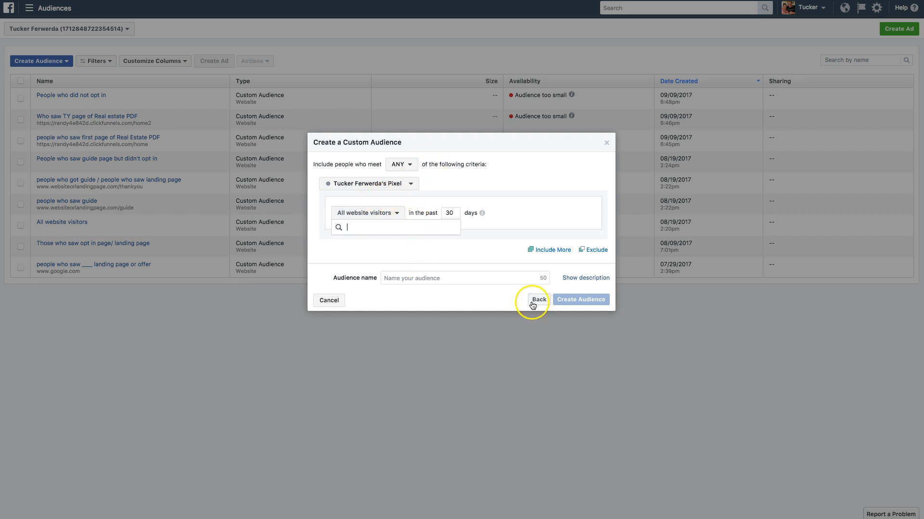
double_click(449, 212)
text(180)
click(443, 256)
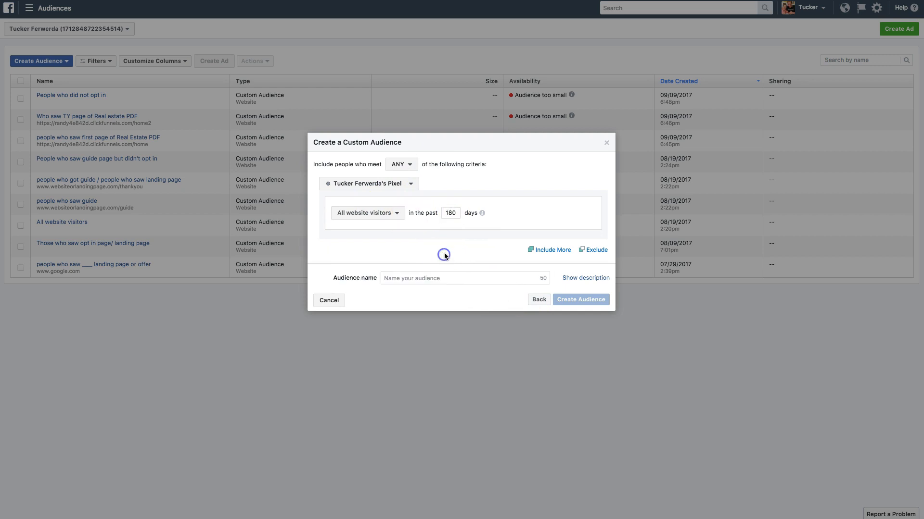
click(453, 216)
Switch the audience criteria to people who visited specific web pages, show the description field, and discard the audience.
click(361, 214)
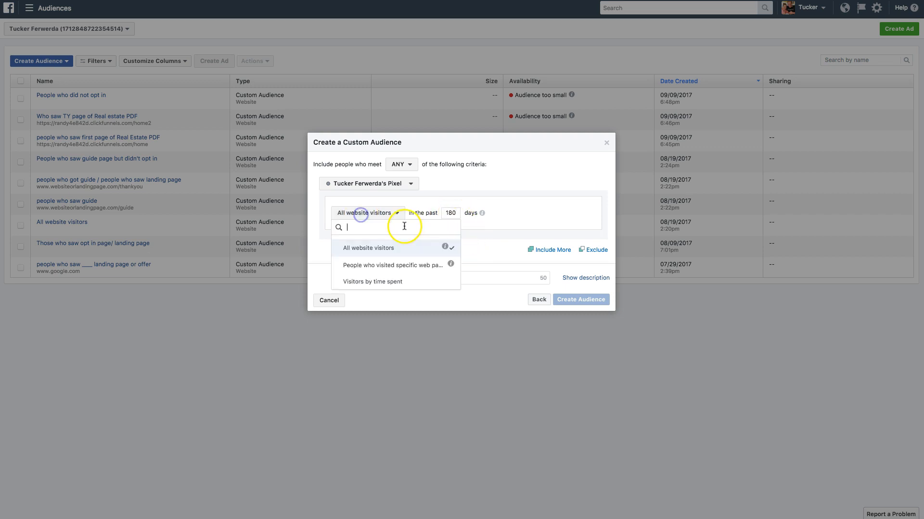
click(392, 265)
click(433, 246)
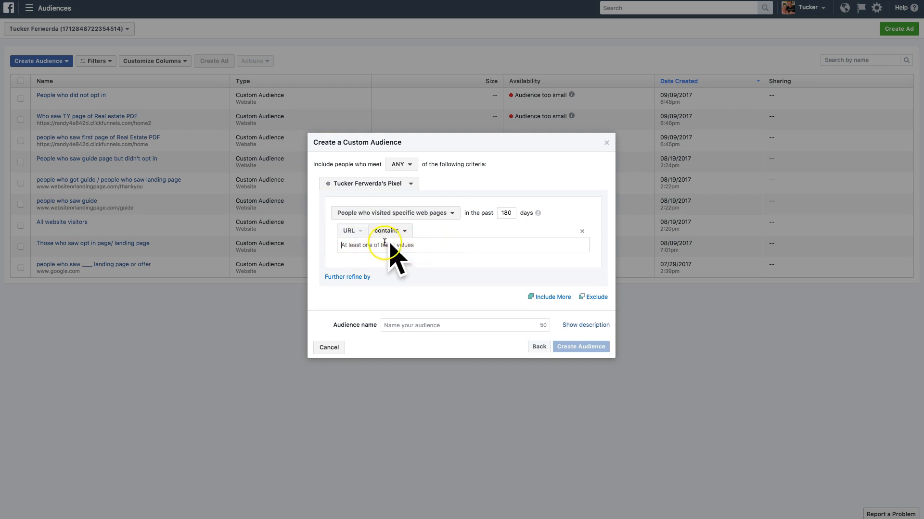
click(420, 325)
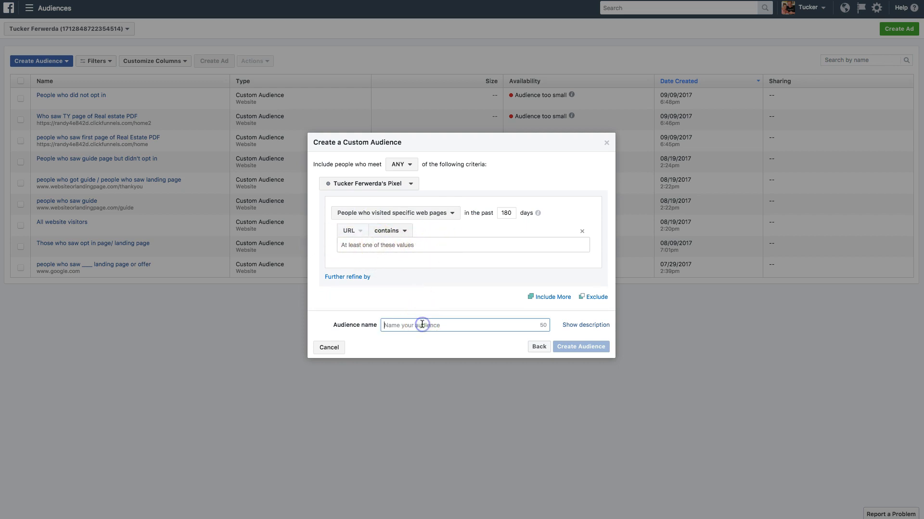
click(564, 327)
click(406, 347)
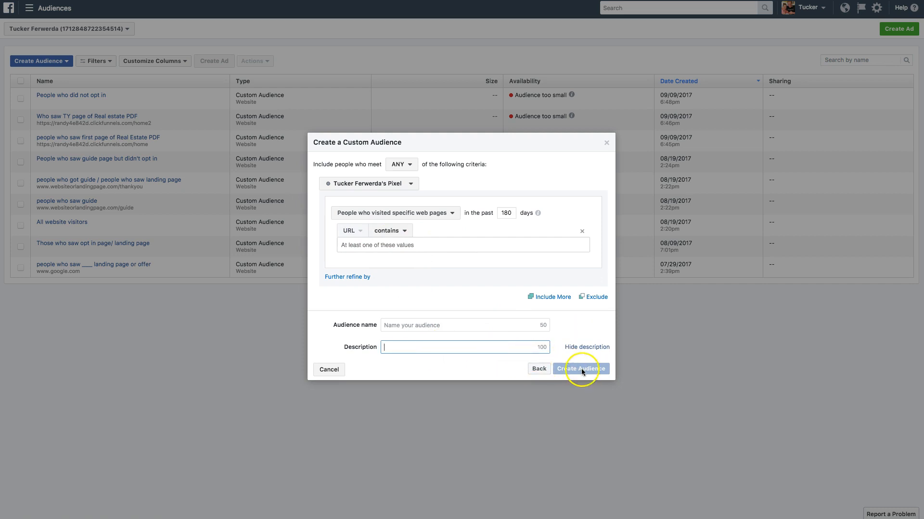
click(606, 142)
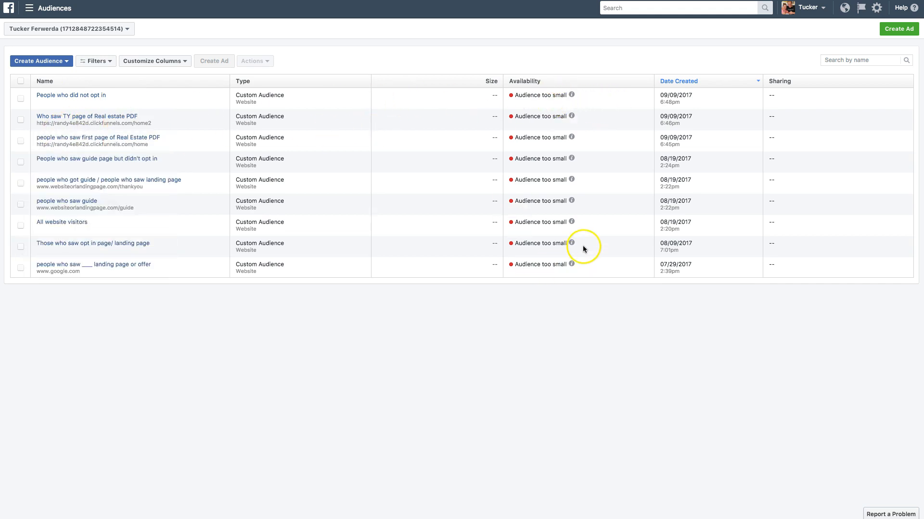
Review the engagement sources available for a custom audience, such as video, lead form and event, and cancel its creation.
mouse_move(573, 98)
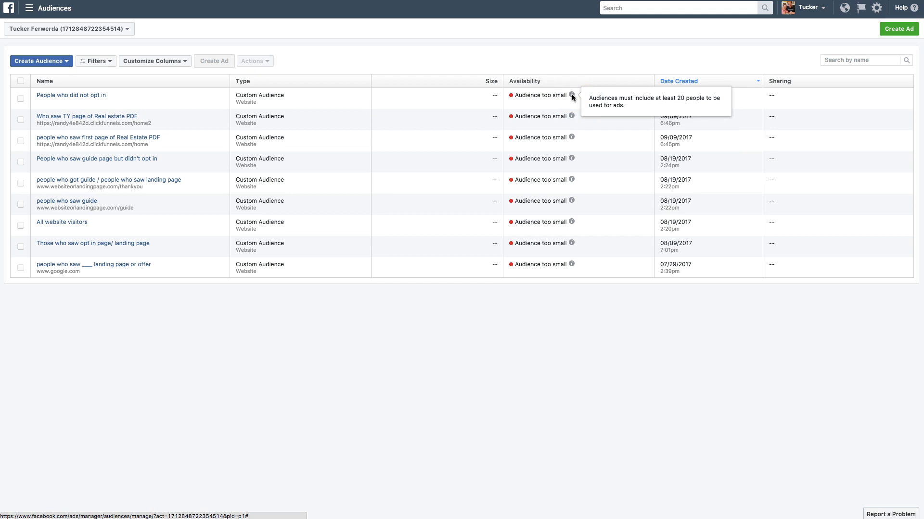
click(58, 61)
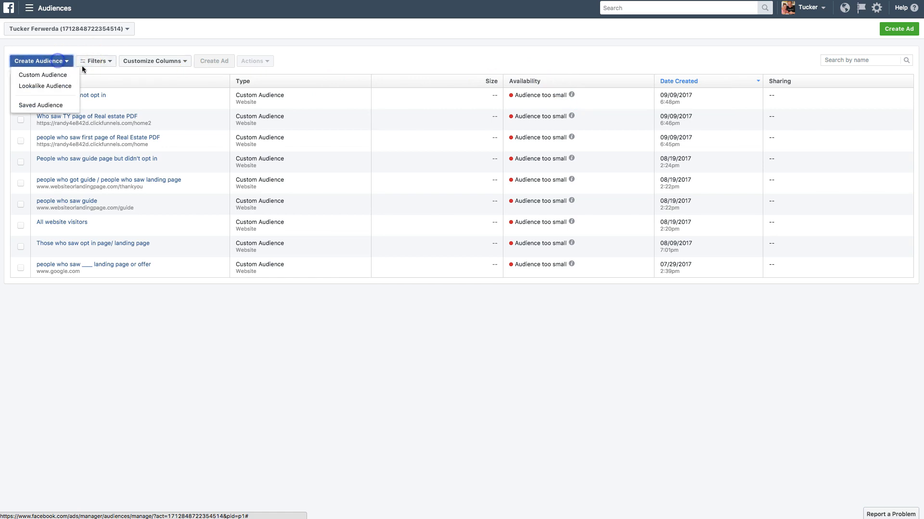
double_click(168, 40)
click(50, 75)
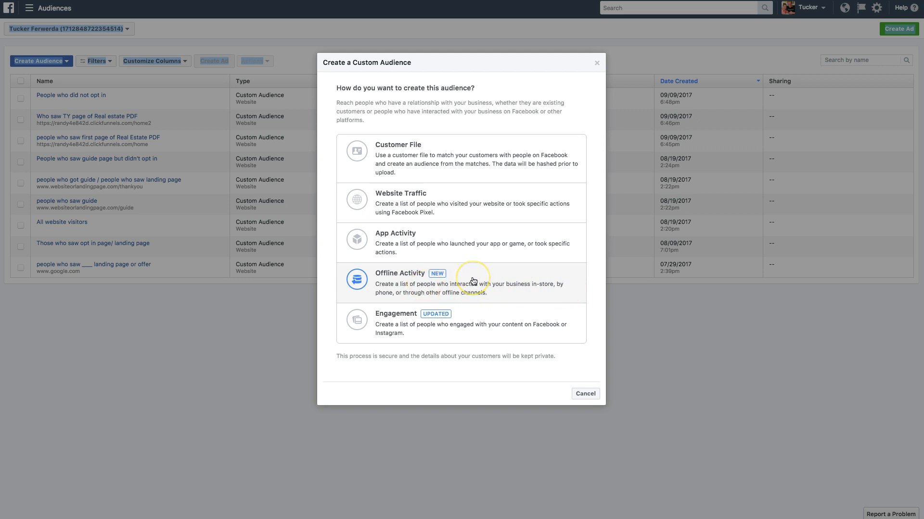
click(382, 320)
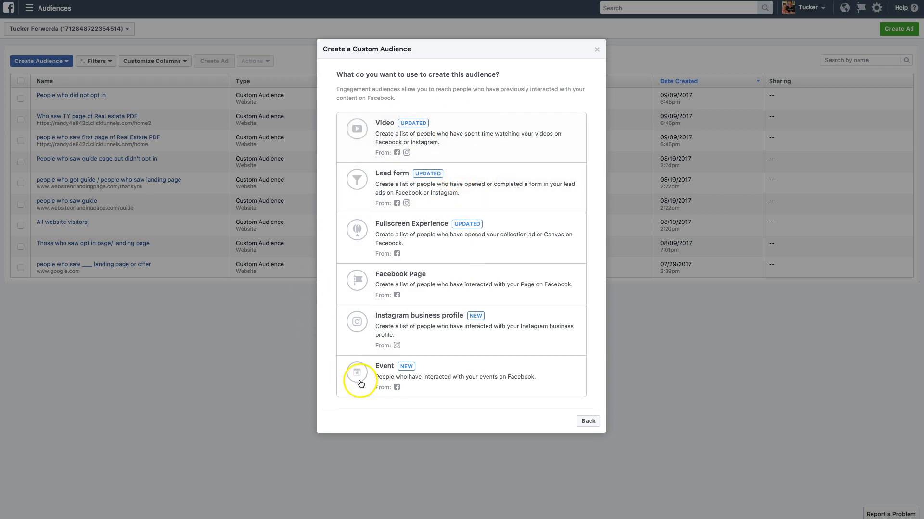
click(588, 421)
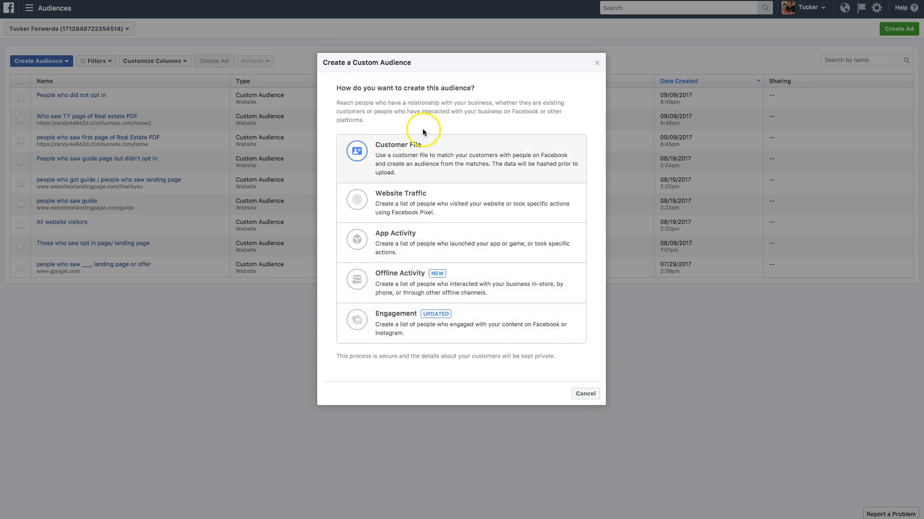
click(588, 394)
View the source, location and audience size settings for a lookalike audience and cancel it.
click(34, 61)
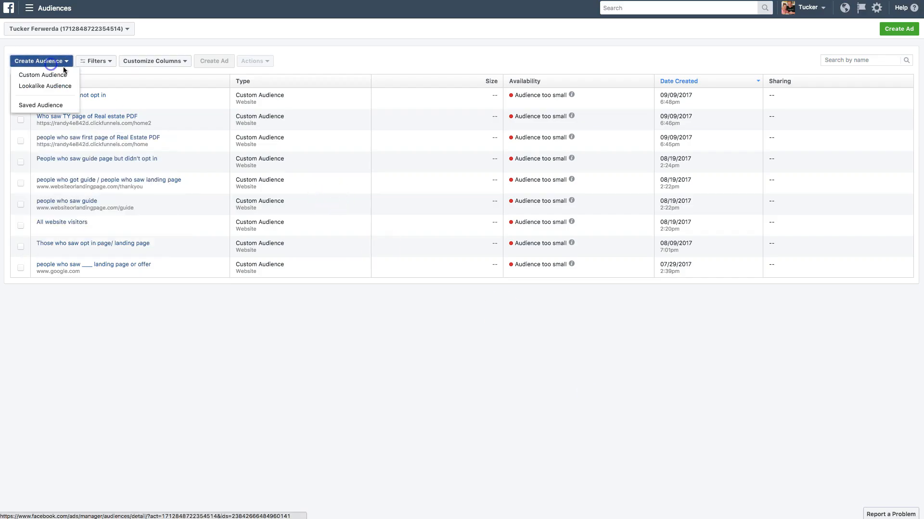
click(51, 85)
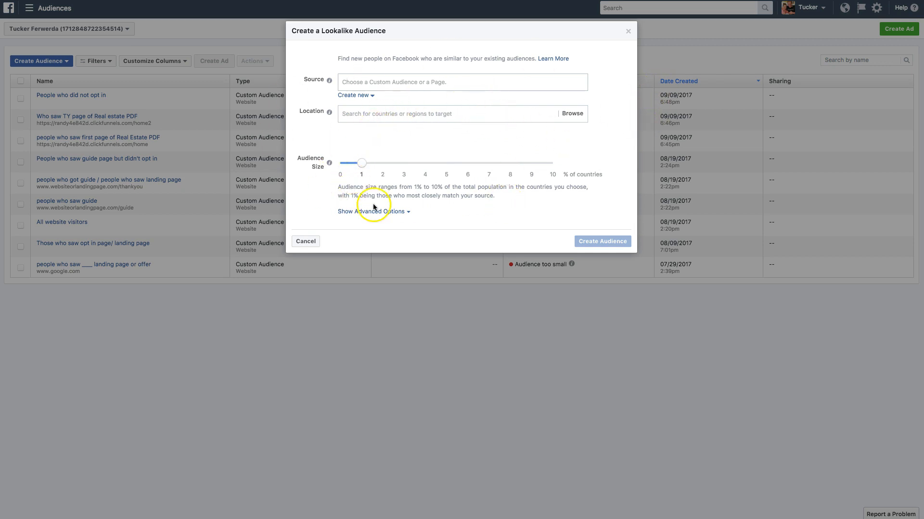
click(307, 242)
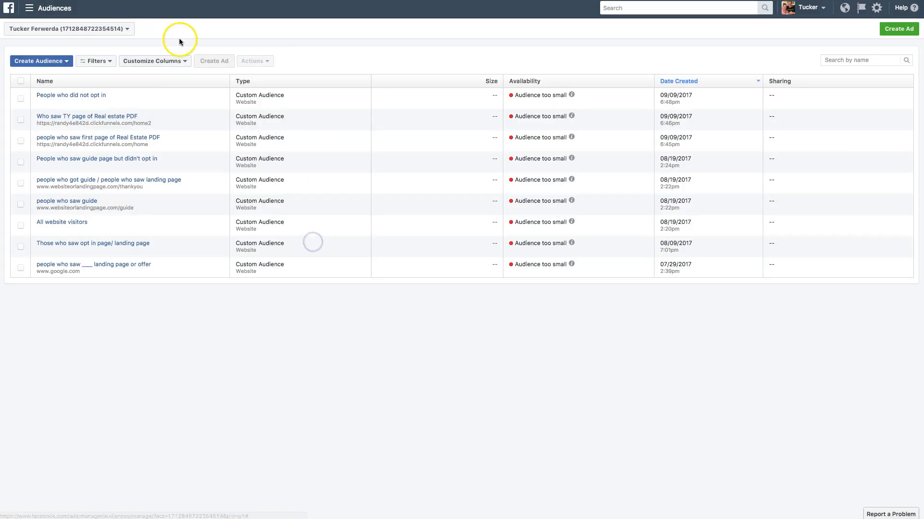
Open the Facebook Pixels page from the full list of advertising tools.
click(50, 8)
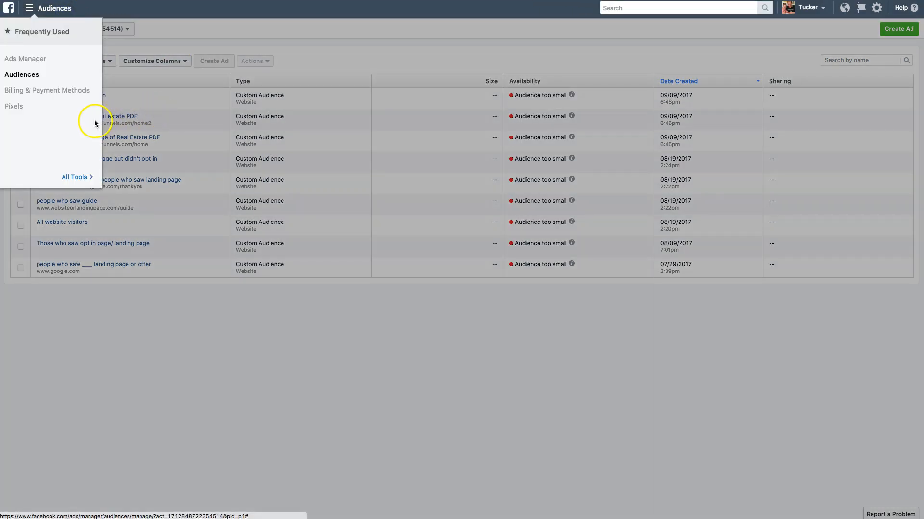
click(77, 176)
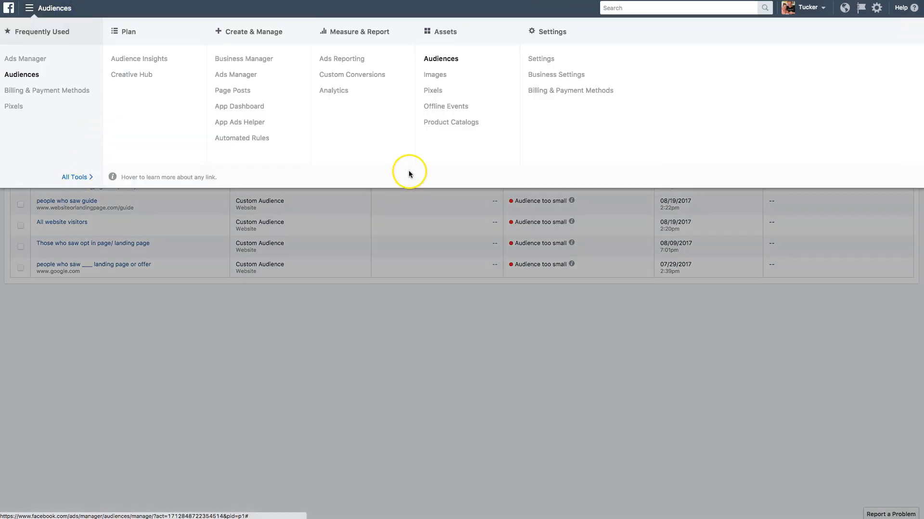
click(428, 90)
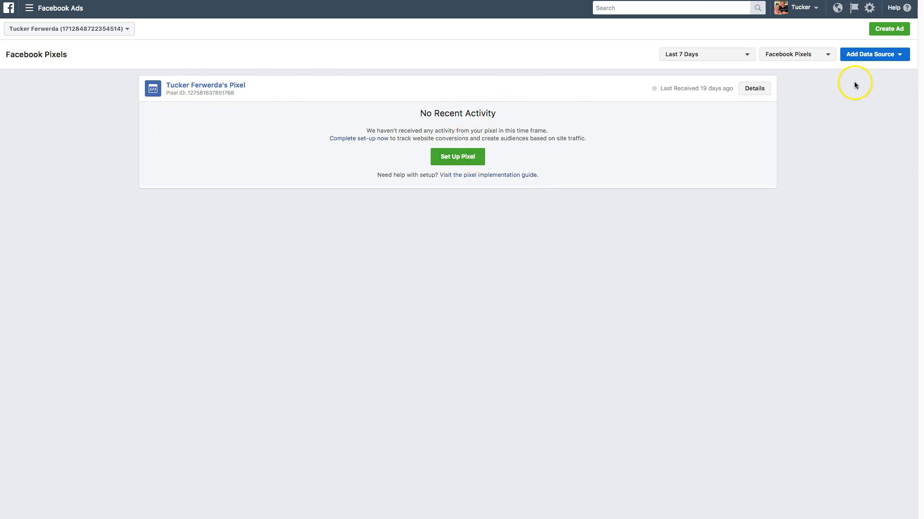
Open the pixel's manual installation instructions and review the header placement, base code and test traffic sections.
click(457, 159)
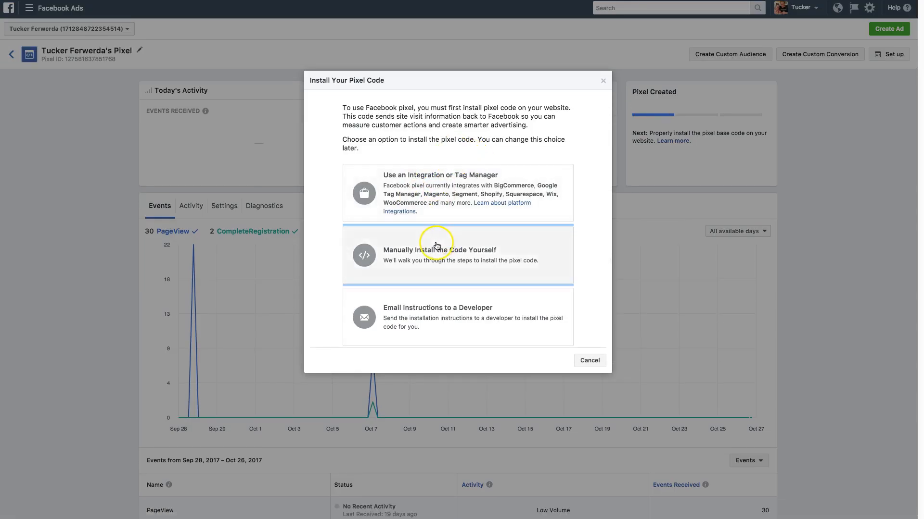
click(469, 231)
scroll(475, 156, down, 4)
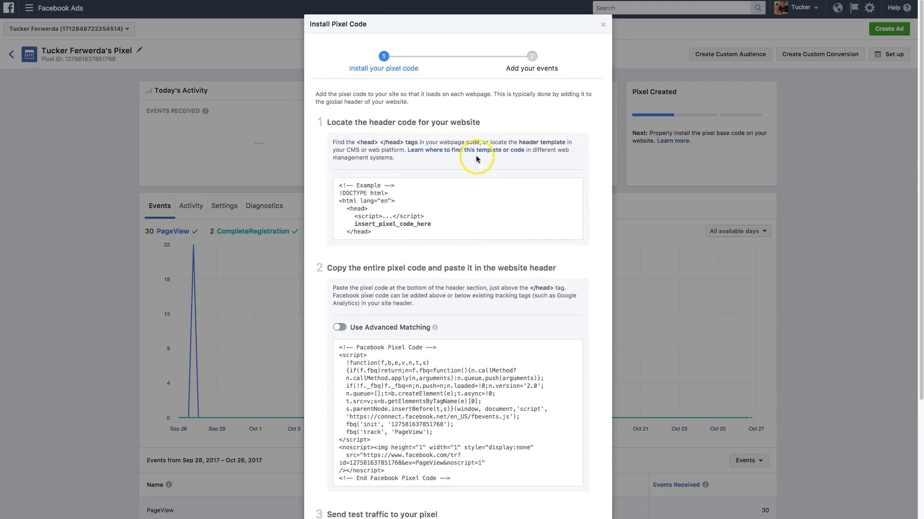
scroll(641, 211, up, 4)
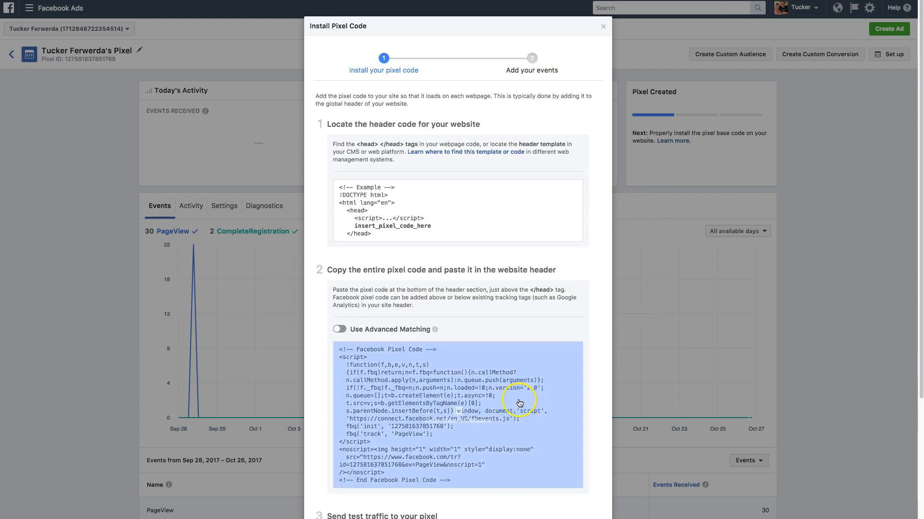
scroll(578, 202, down, 3)
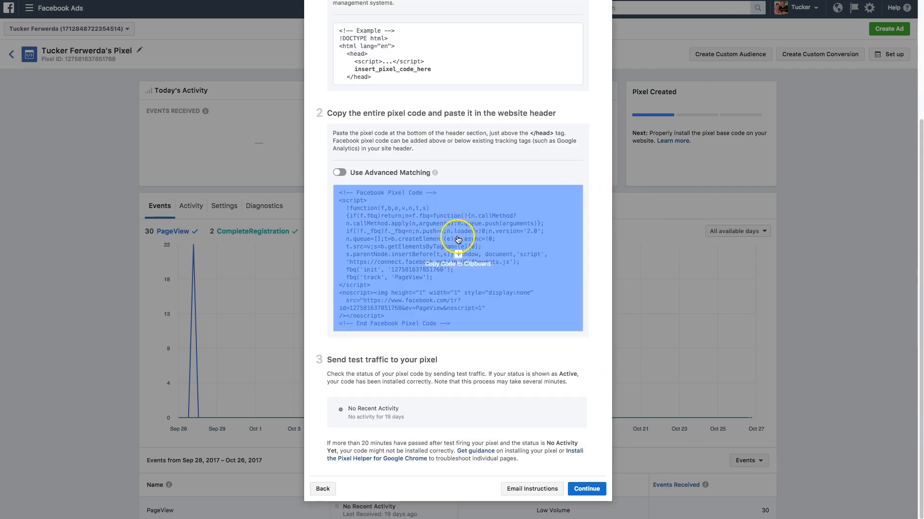
Proceed to adding pixel events, view the Purchase event's page-load tracking code, and switch that event back off.
click(587, 489)
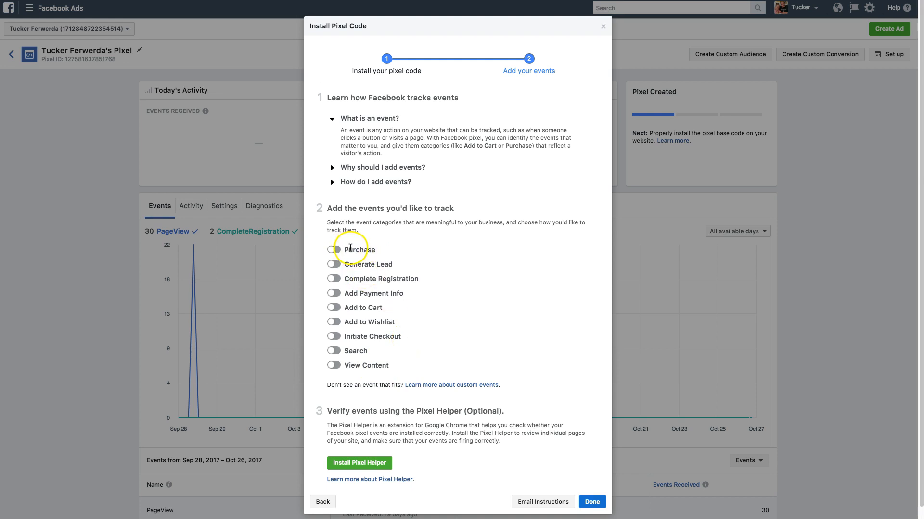
double_click(374, 251)
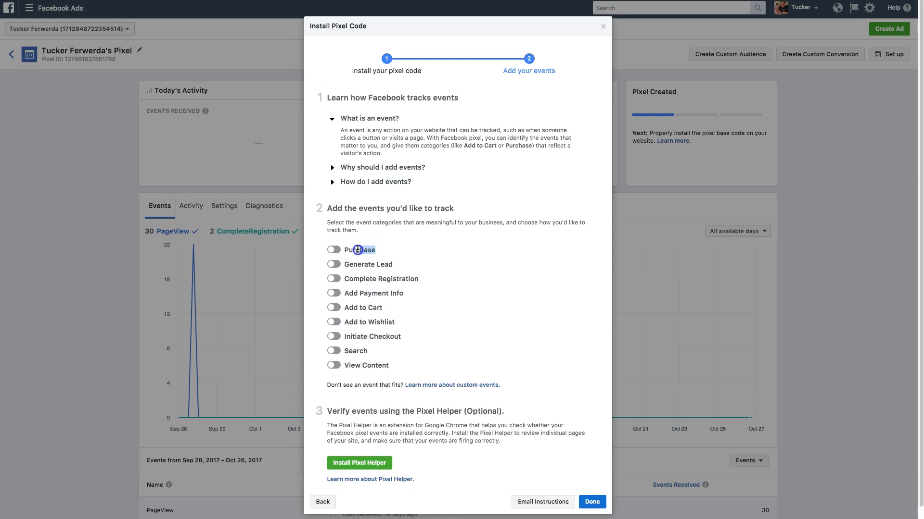
click(334, 250)
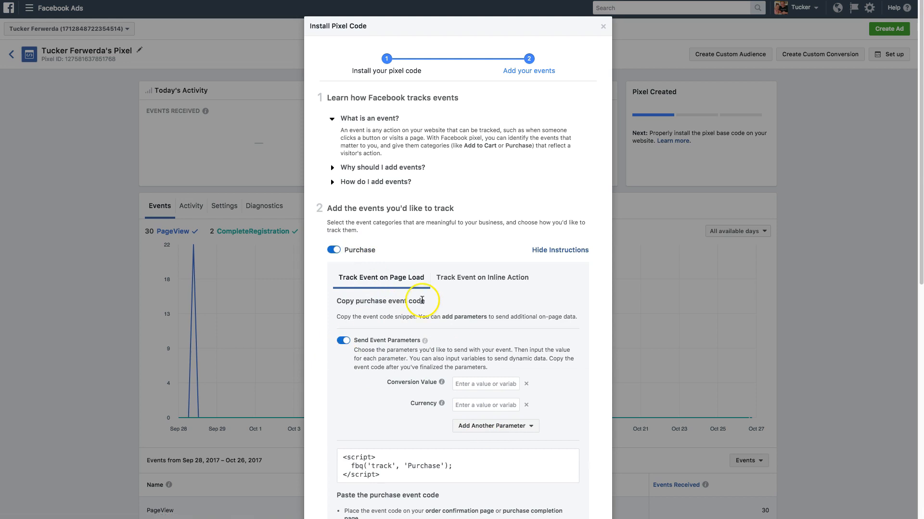
scroll(445, 456, down, 2)
mouse_move(411, 409)
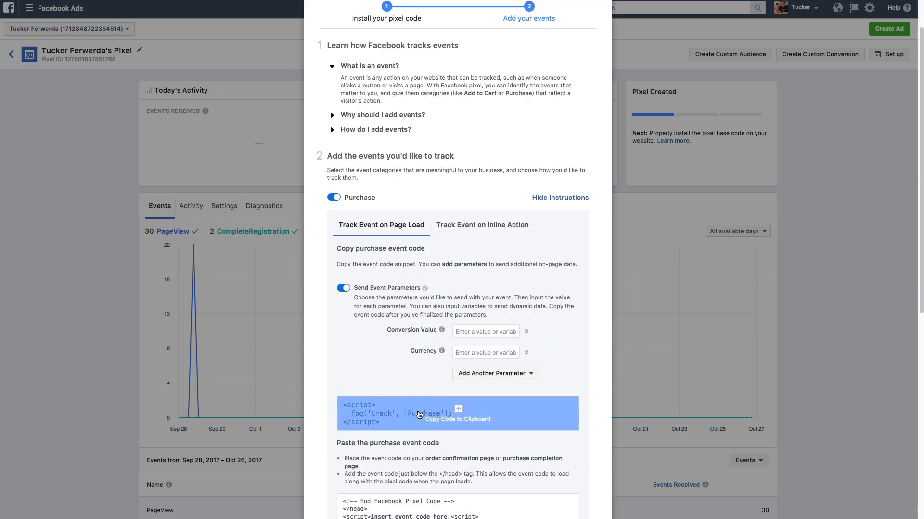
click(333, 197)
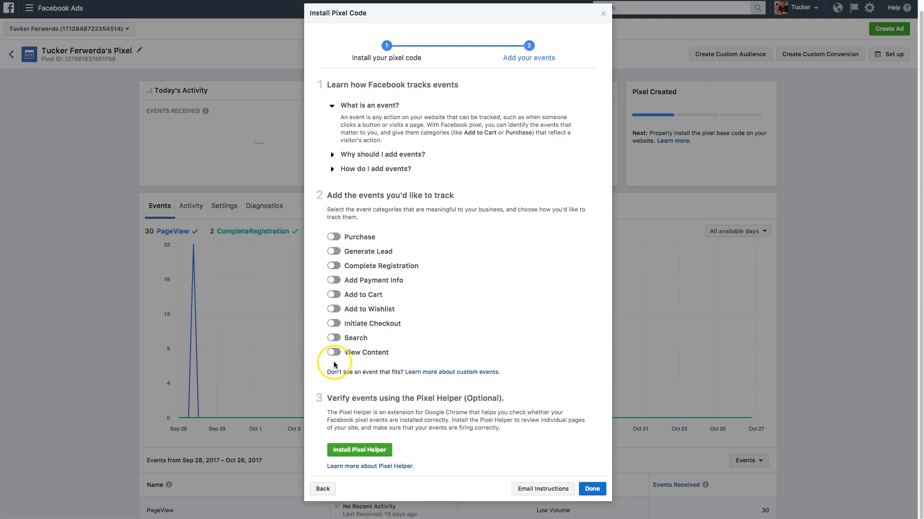
View the Complete Registration event's tracking code and placement instructions, and switch that event back off.
click(333, 266)
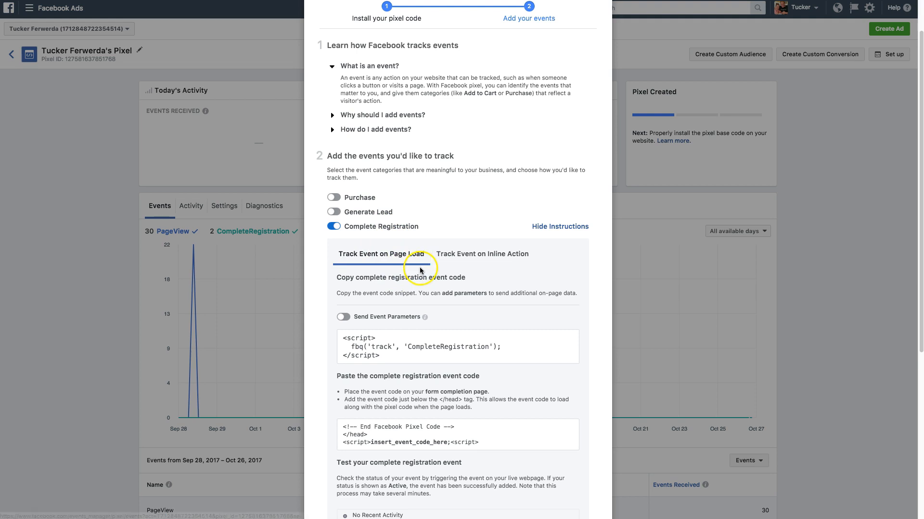
scroll(417, 303, down, 1)
mouse_move(411, 335)
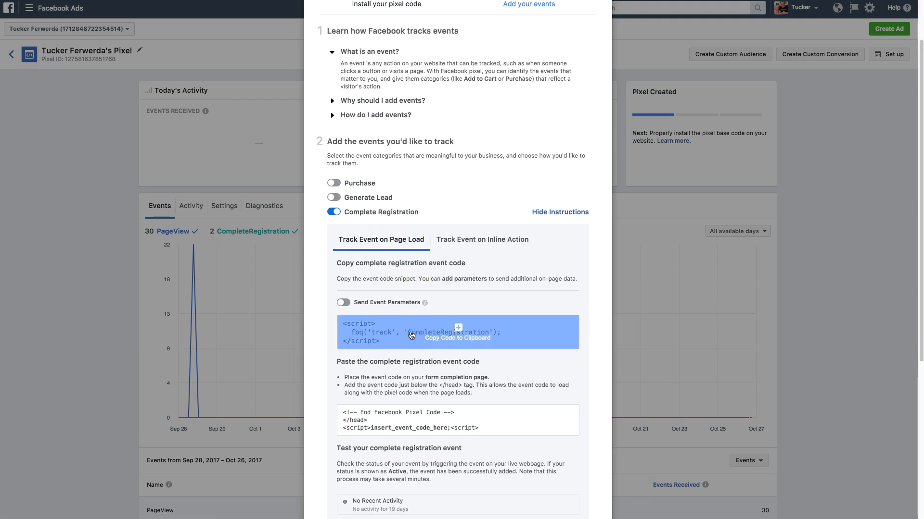
click(333, 211)
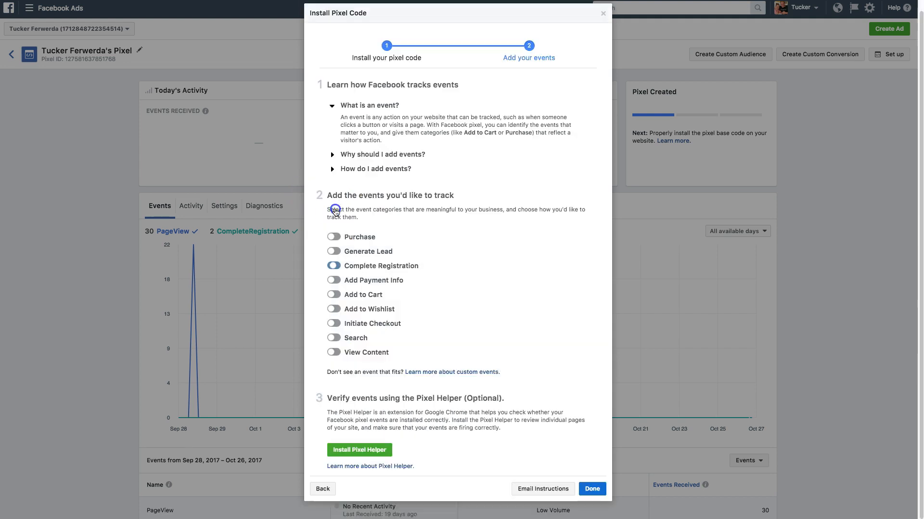
click(456, 282)
Enable the Initiate Checkout event and copy its page-load tracking code to the clipboard.
click(333, 323)
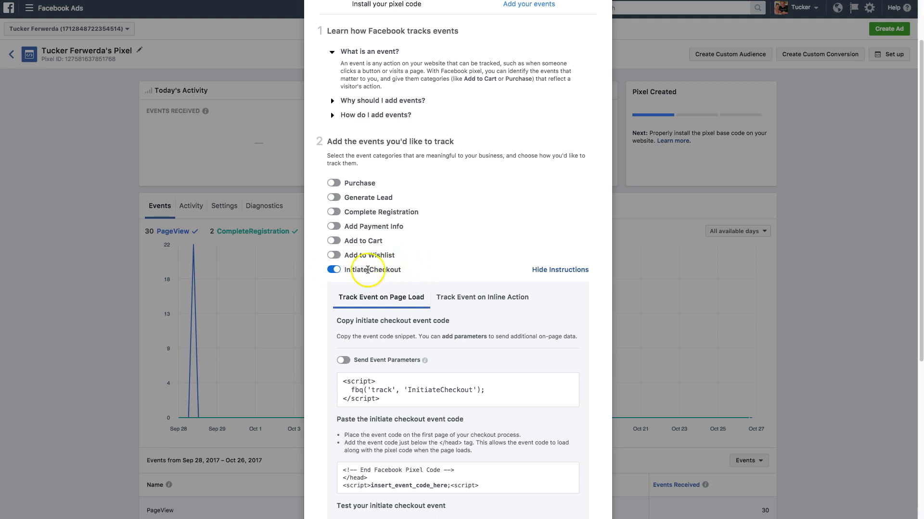
mouse_move(414, 391)
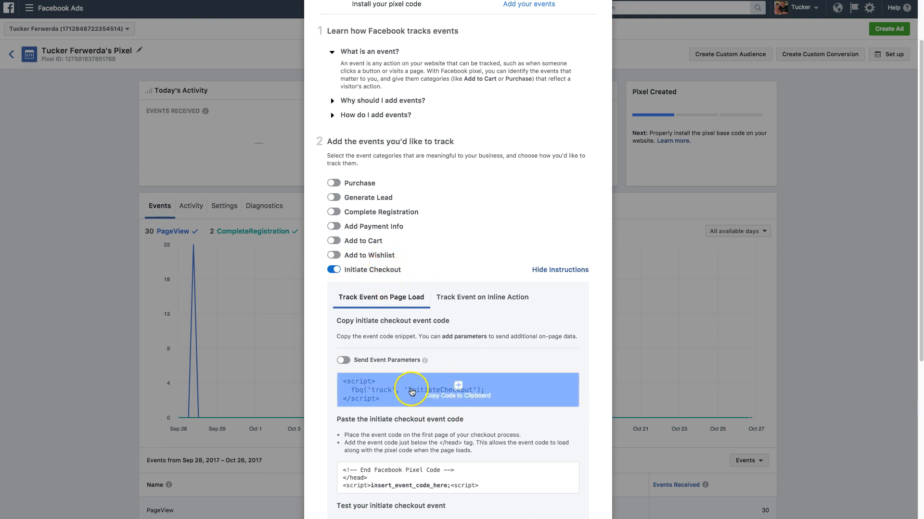
click(439, 387)
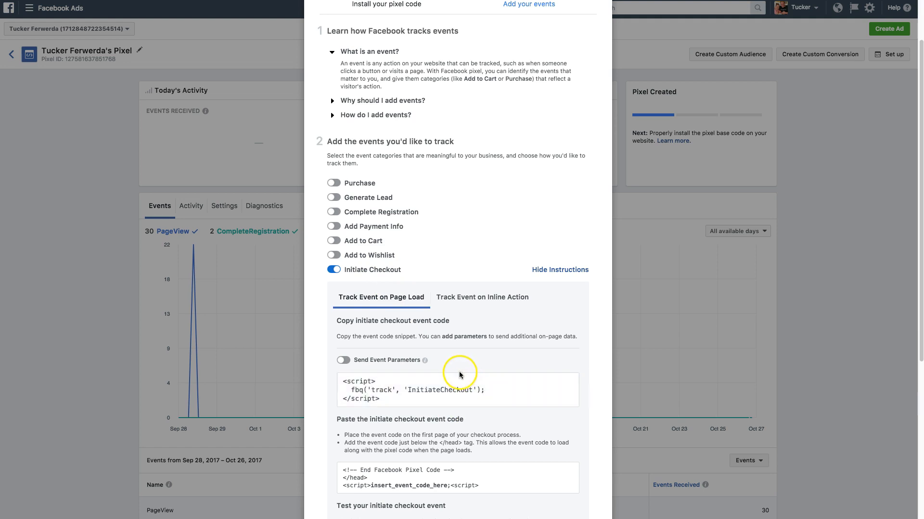
click(404, 388)
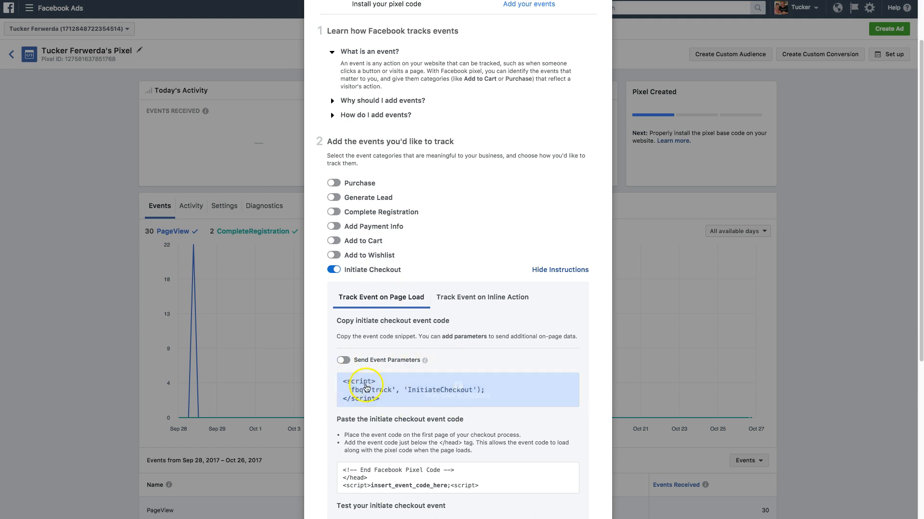
Review the placement and testing instructions for the Initiate Checkout event and finish the pixel code installation.
scroll(665, 197, down, 1)
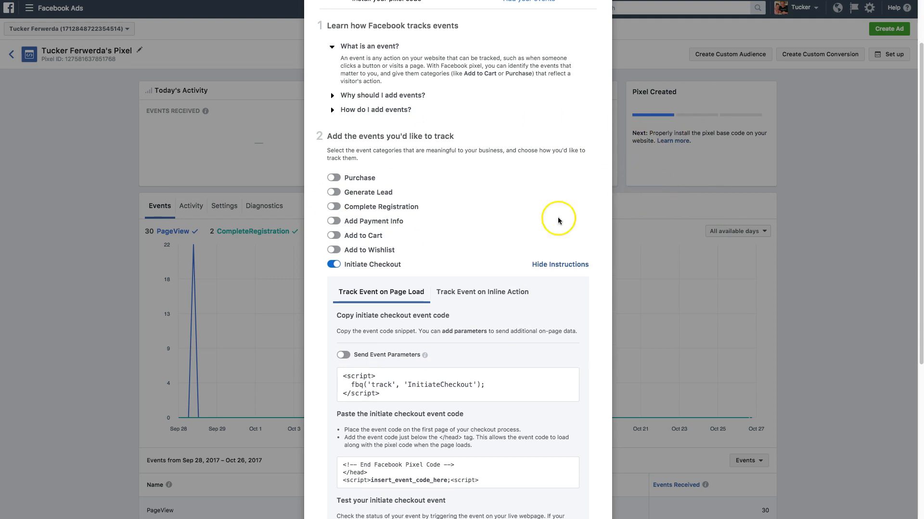
scroll(509, 173, down, 3)
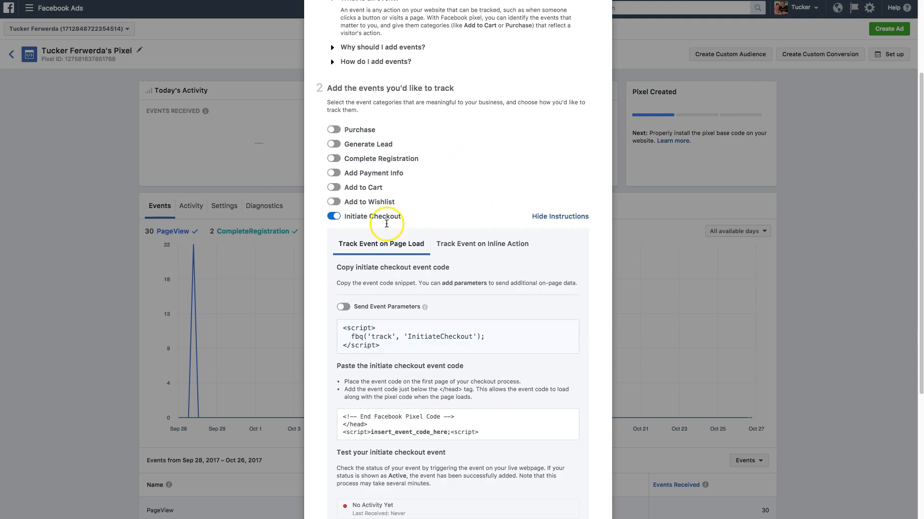
scroll(414, 154, down, 10)
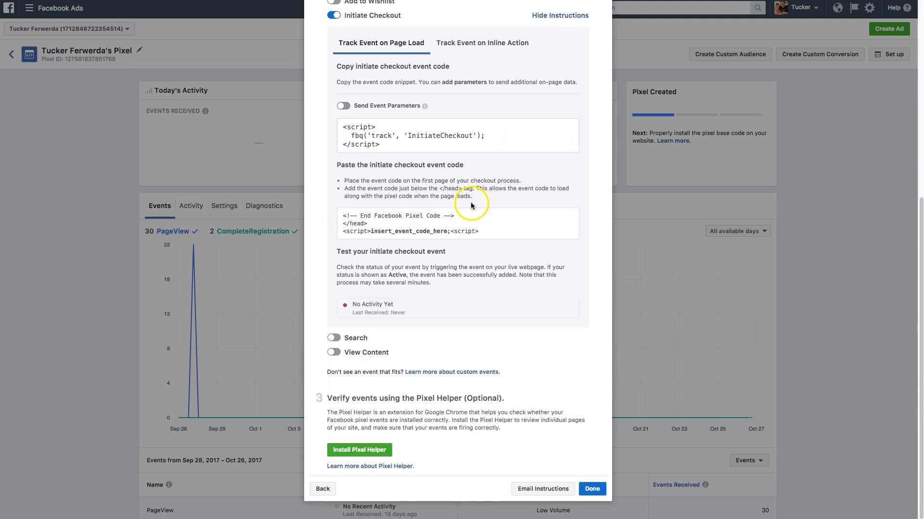
click(592, 489)
Look over the full list of advertising tools, including the Settings section, and close it.
click(73, 8)
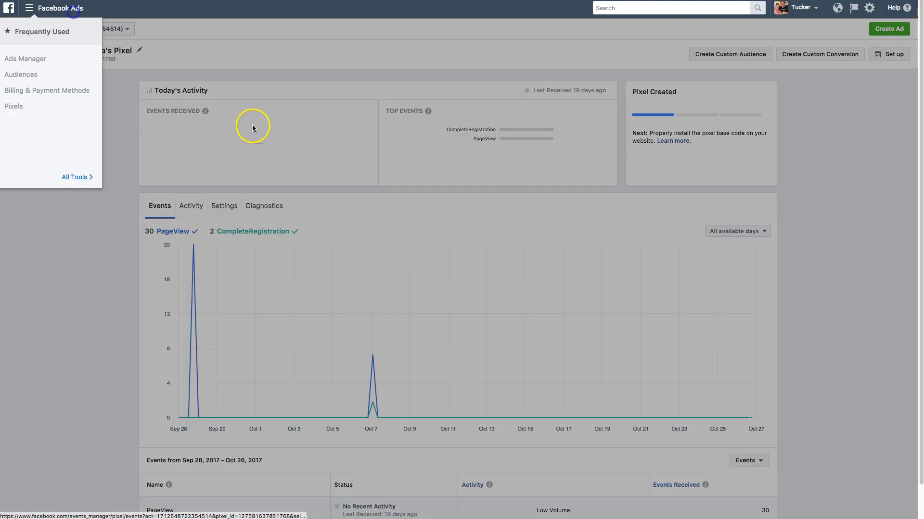
click(77, 180)
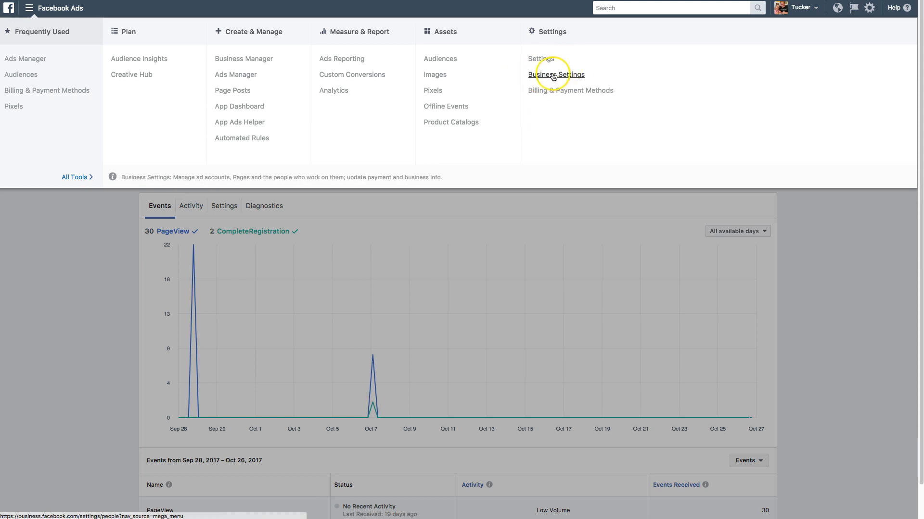
click(579, 99)
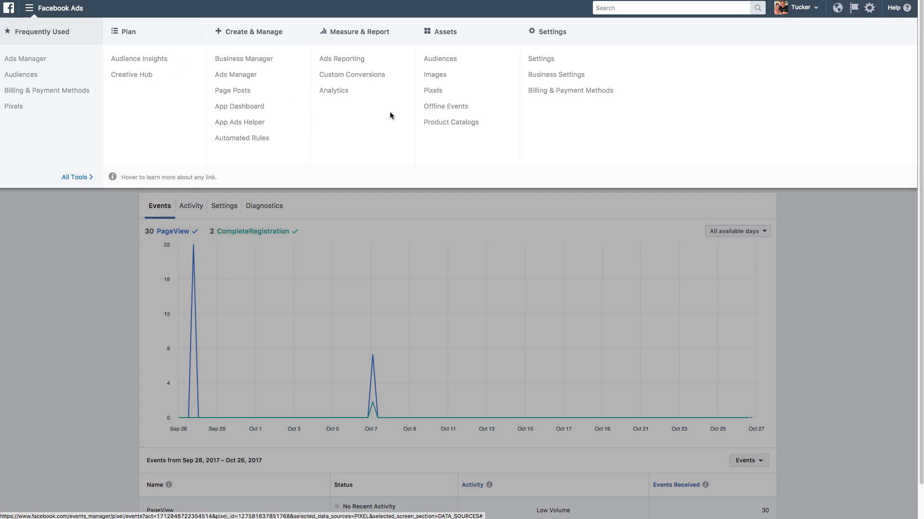
click(495, 243)
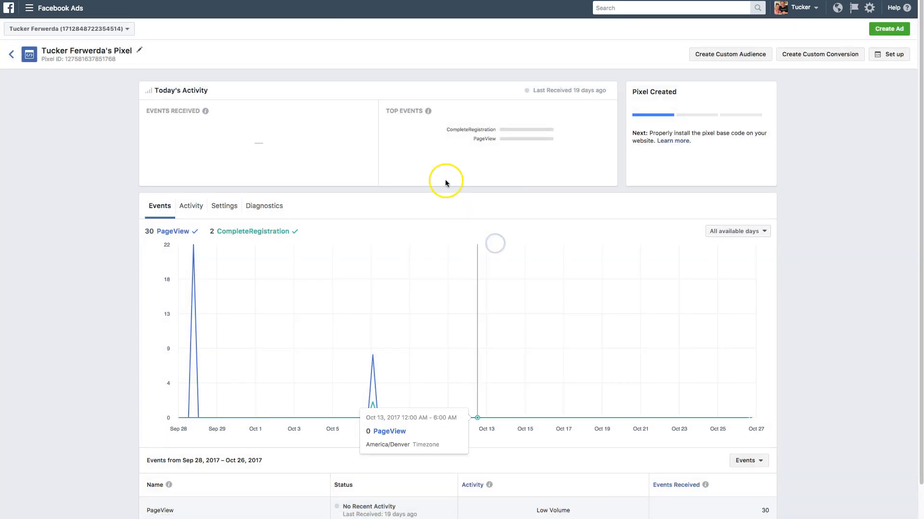